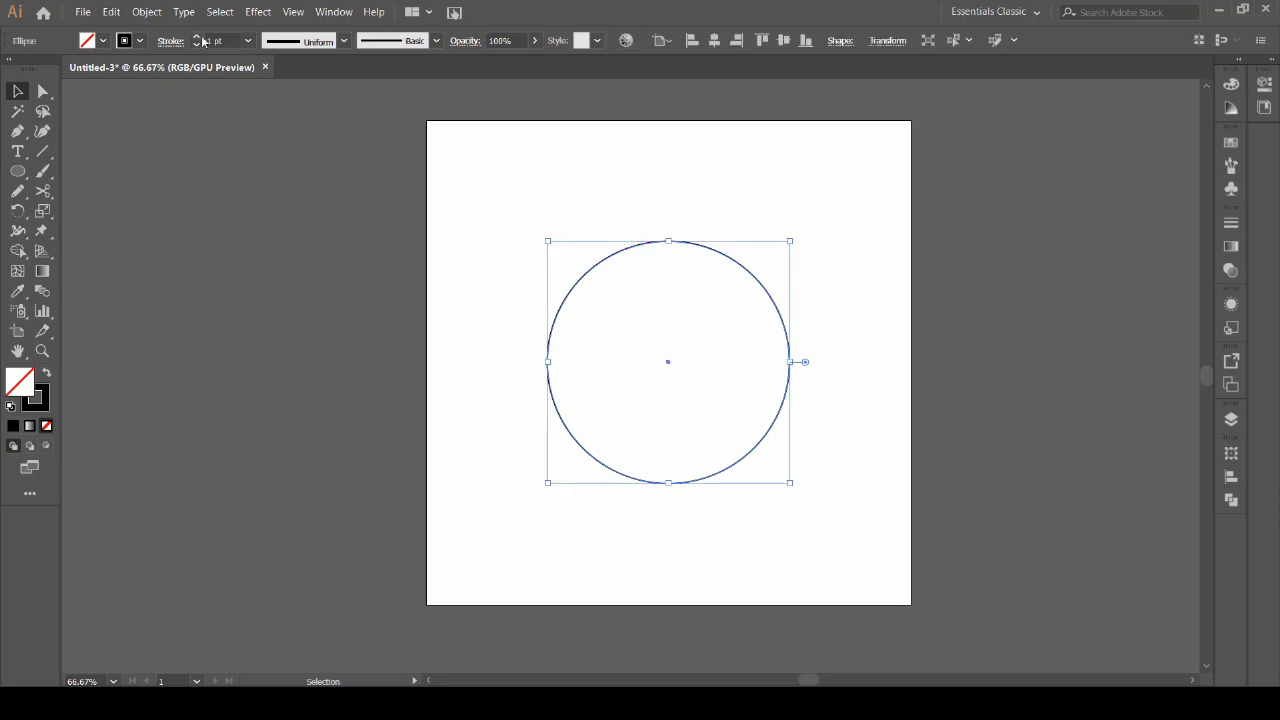
Set the circle's stroke weight to 3 pt.
left_click(220, 40)
key("Return")
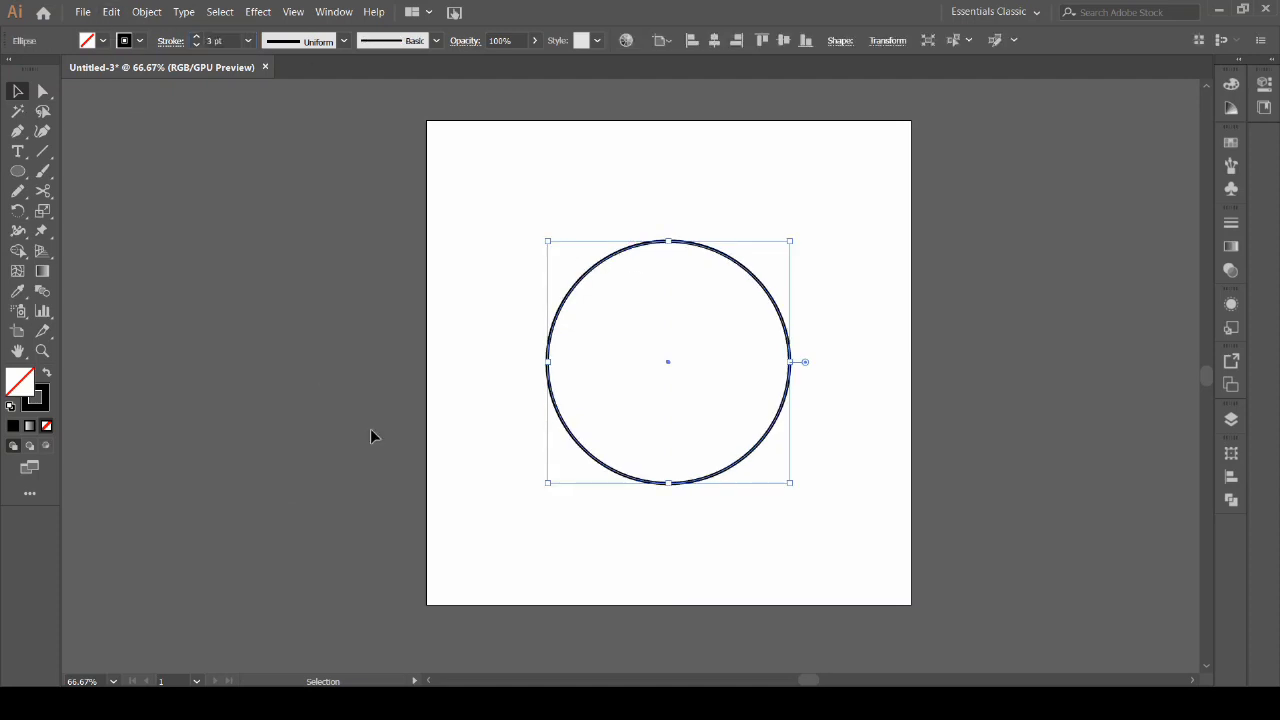
left_click(413, 388)
Create a smaller concentric circle by offsetting the circle's path by -80 px with miter joins.
left_click(608, 260)
left_click(147, 12)
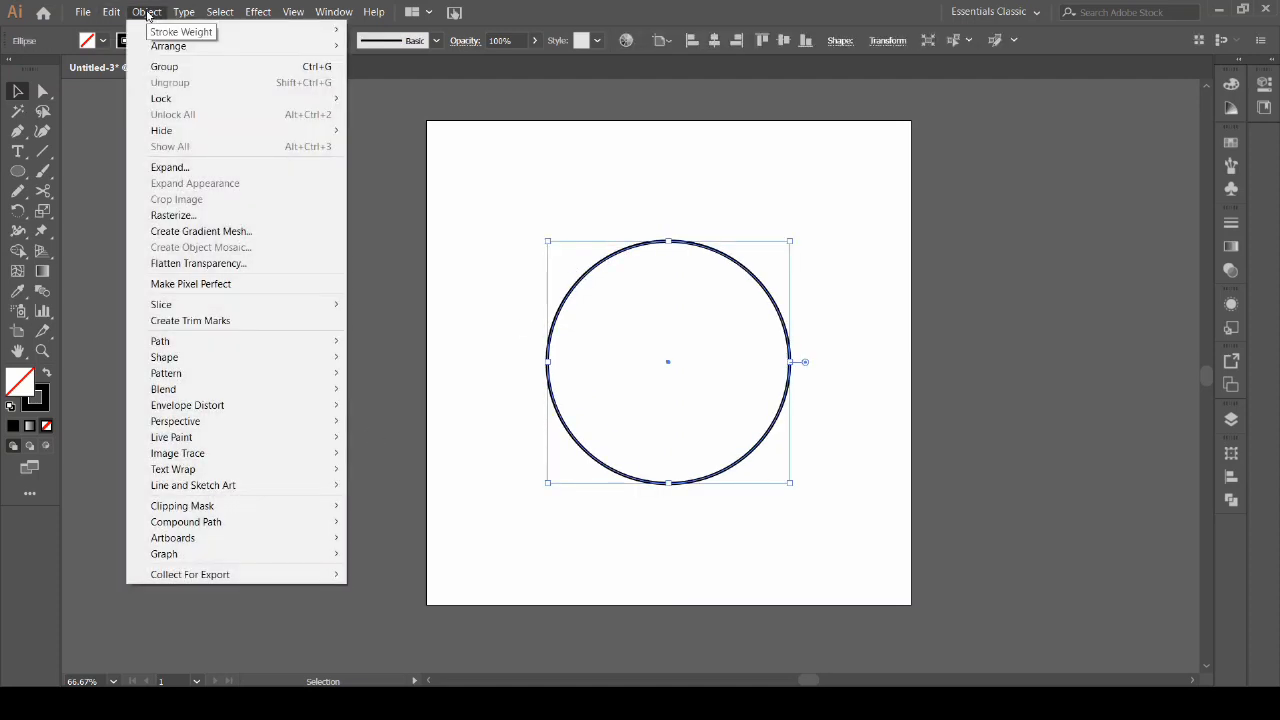
mouse_move(286, 345)
left_click(428, 400)
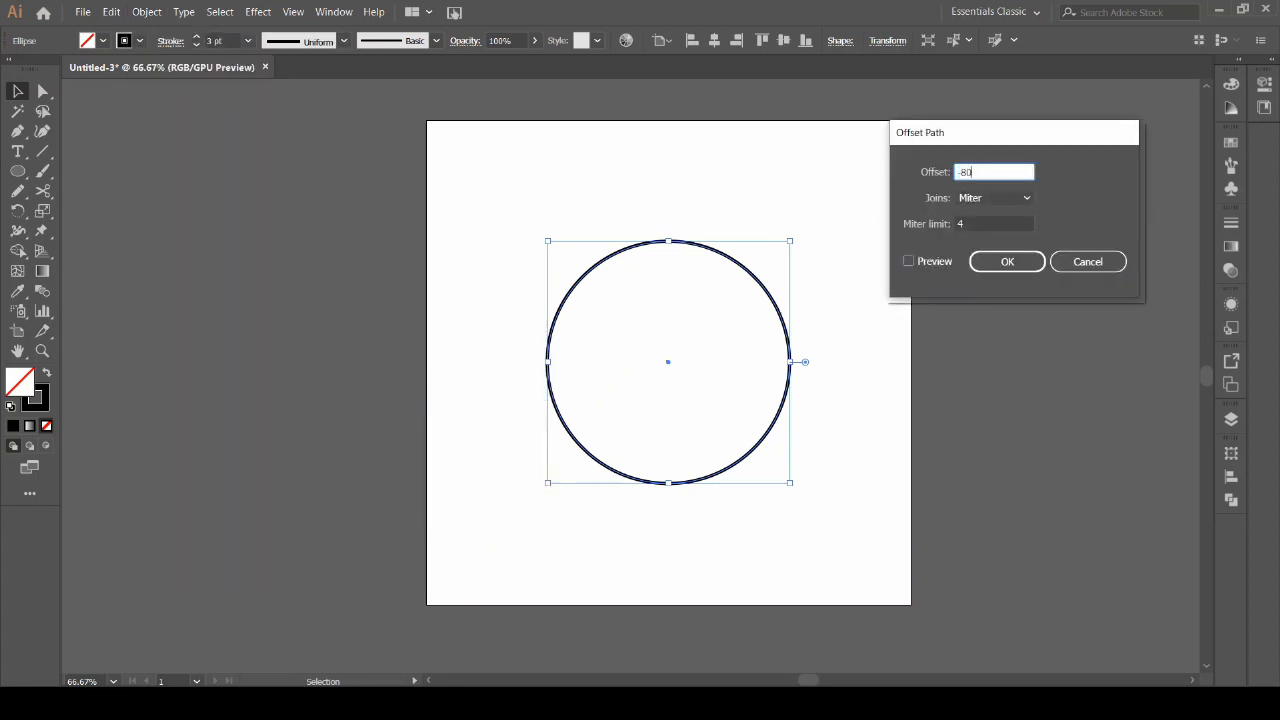
type("-80")
left_click(908, 261)
left_click(1020, 263)
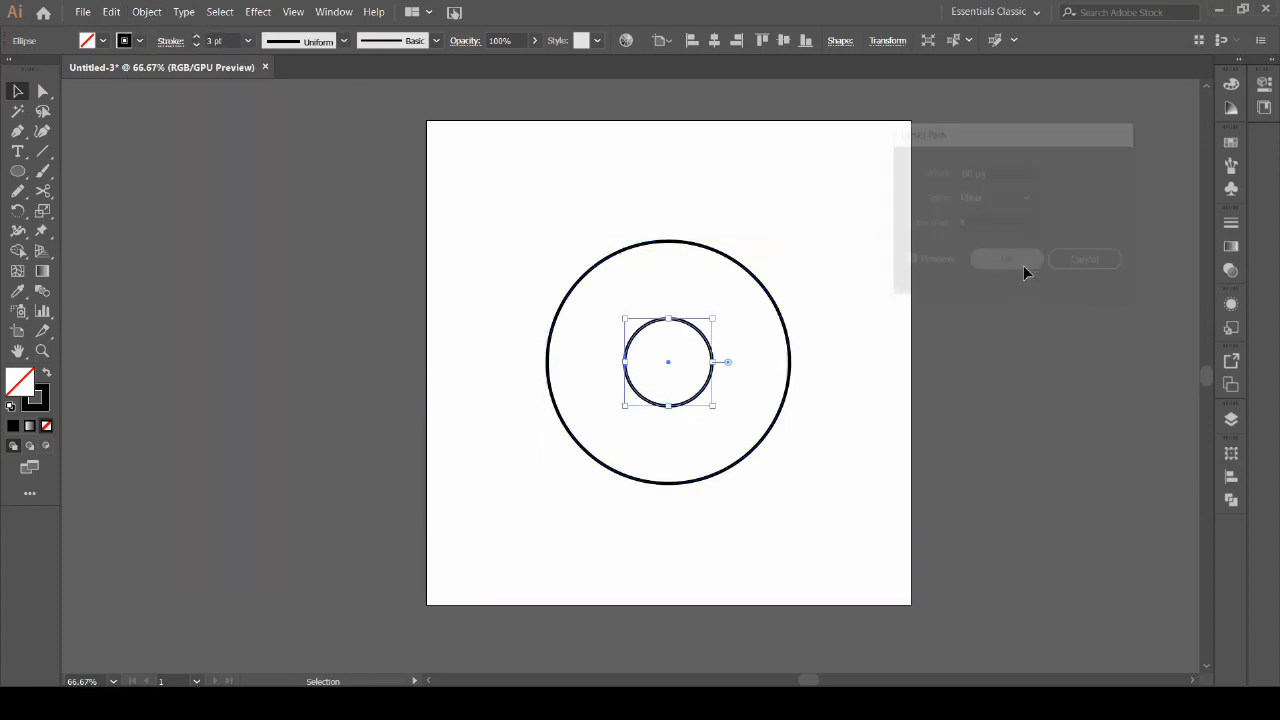
left_click(902, 277)
Fill the outer circle with the light tan-brown swatch.
left_click(729, 257)
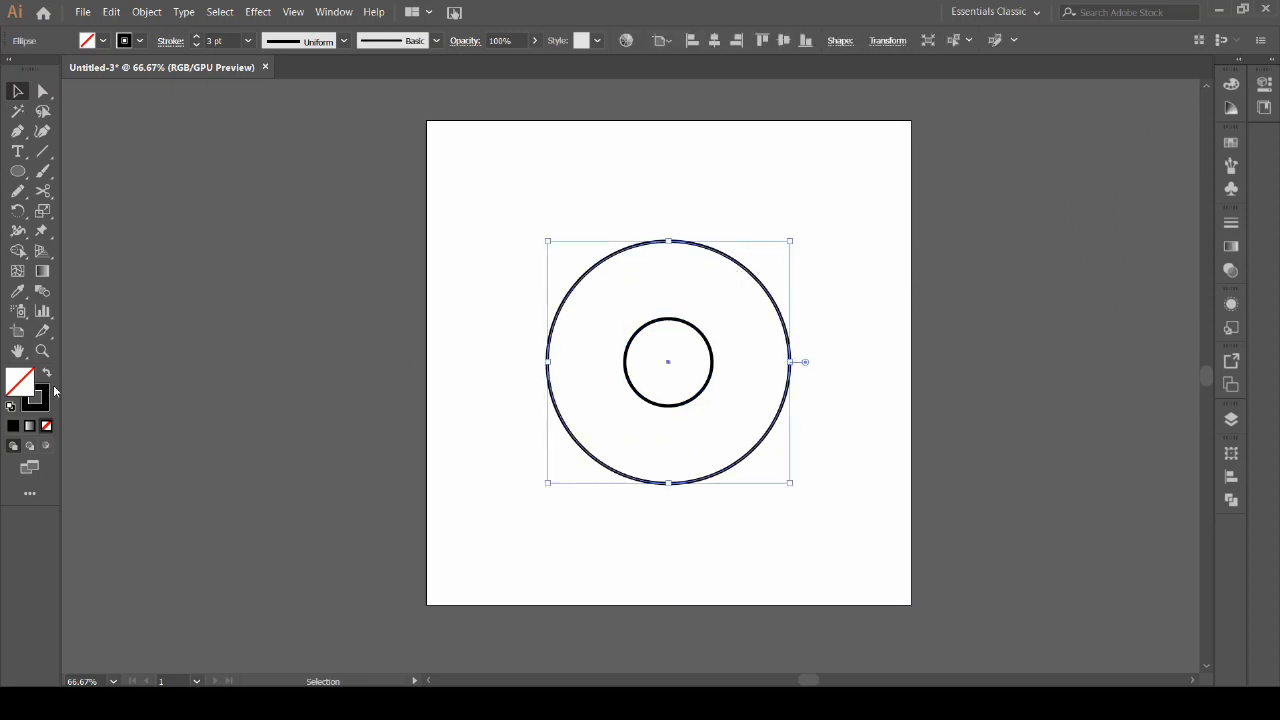
left_click(1236, 147)
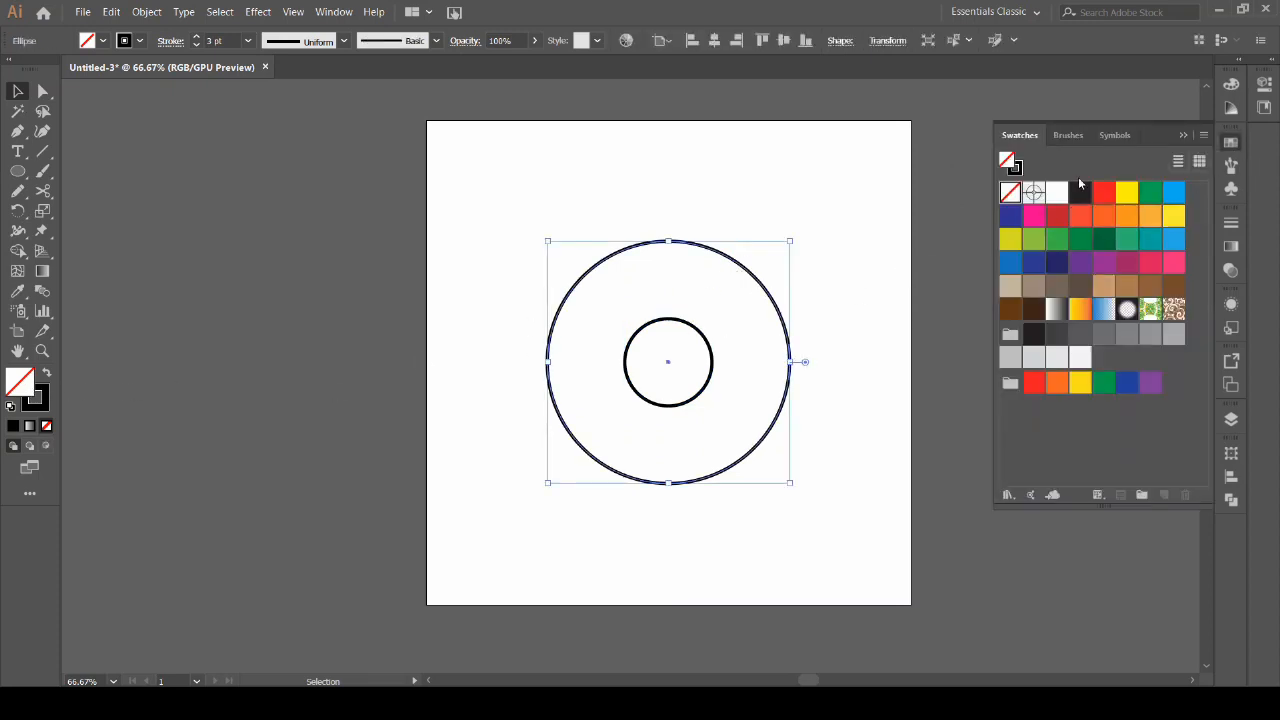
left_click(1104, 287)
left_click(862, 240)
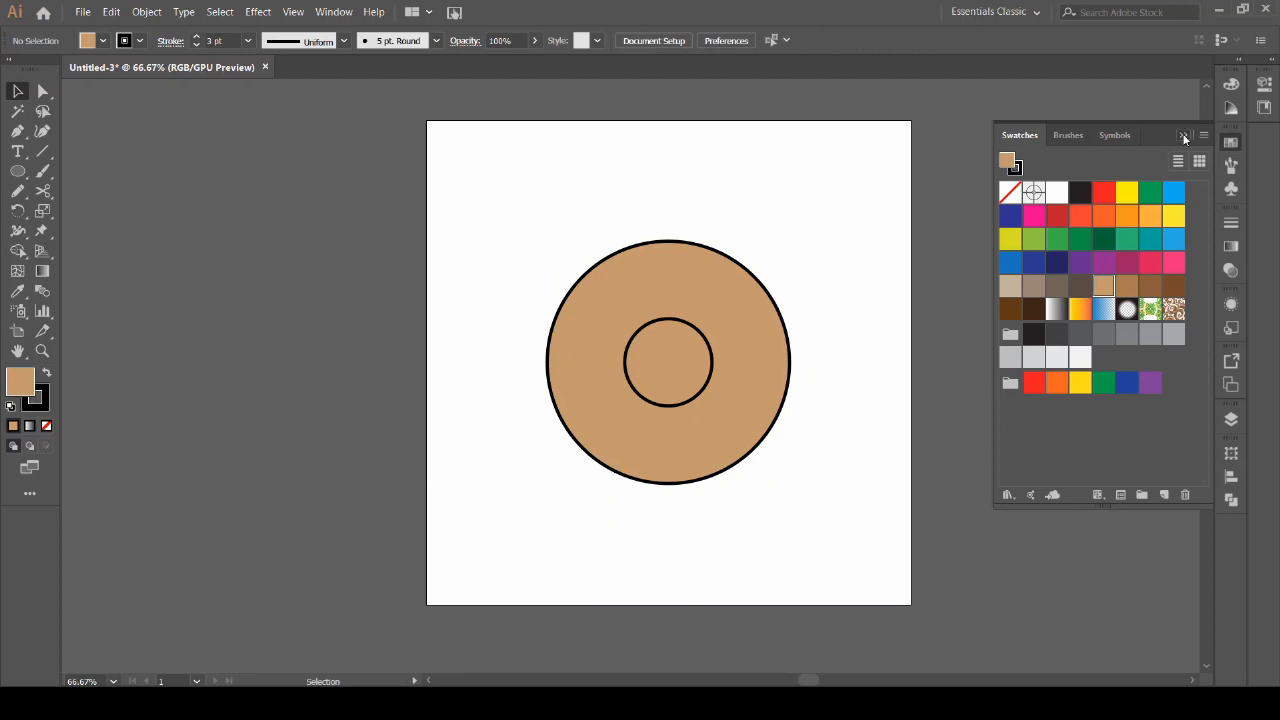
Subtract the inner circle from the tan outer circle to make a ring with a central hole.
left_click(707, 322)
left_click(729, 291, "shift")
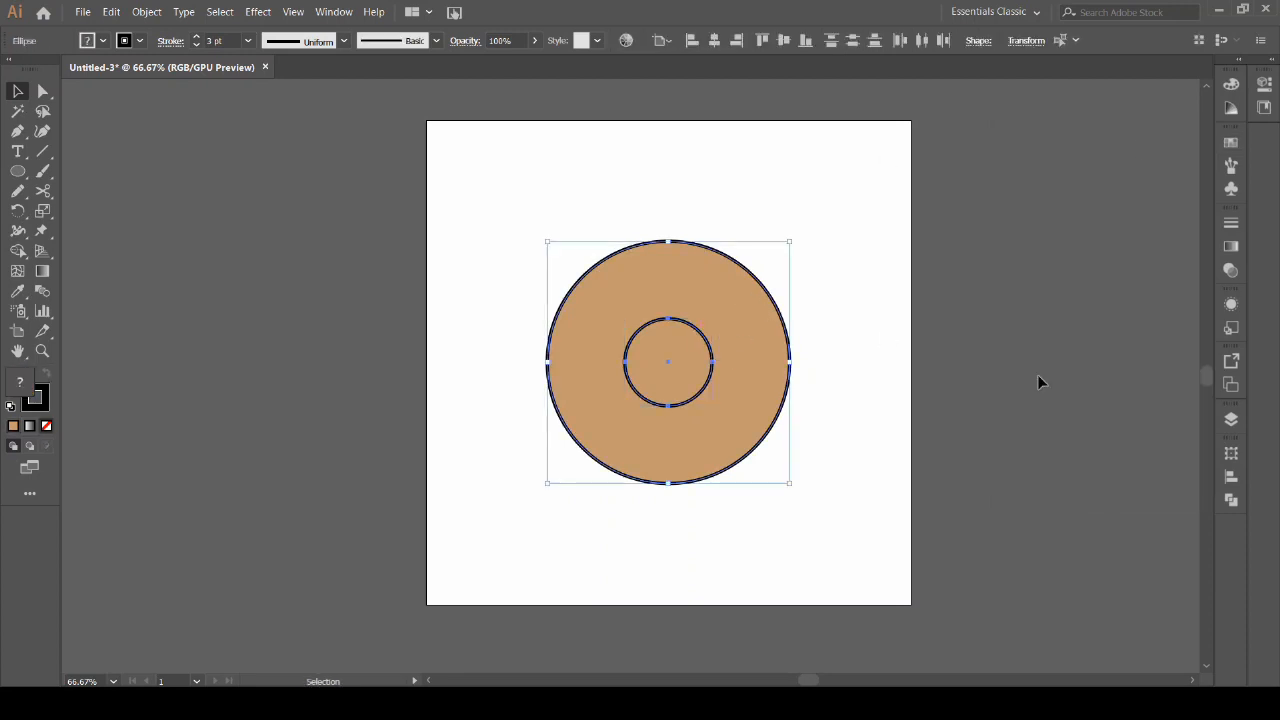
left_click(1230, 501)
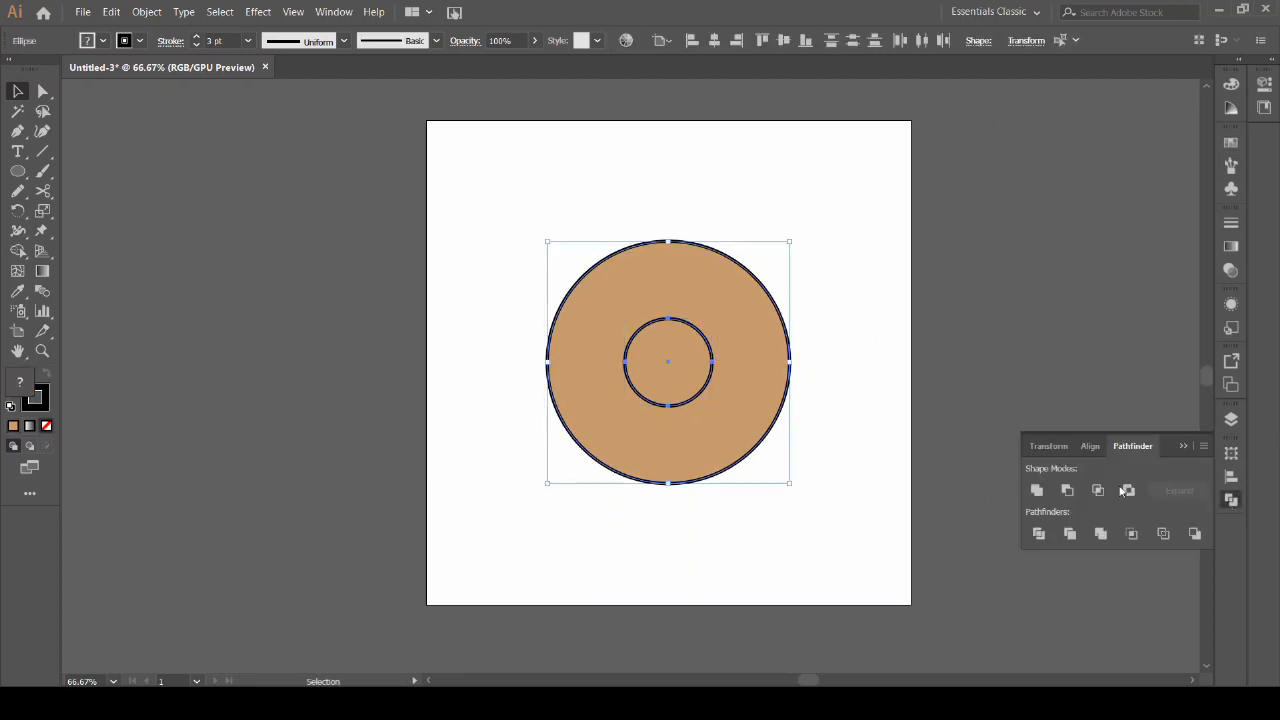
left_click(1066, 490)
left_click(881, 372)
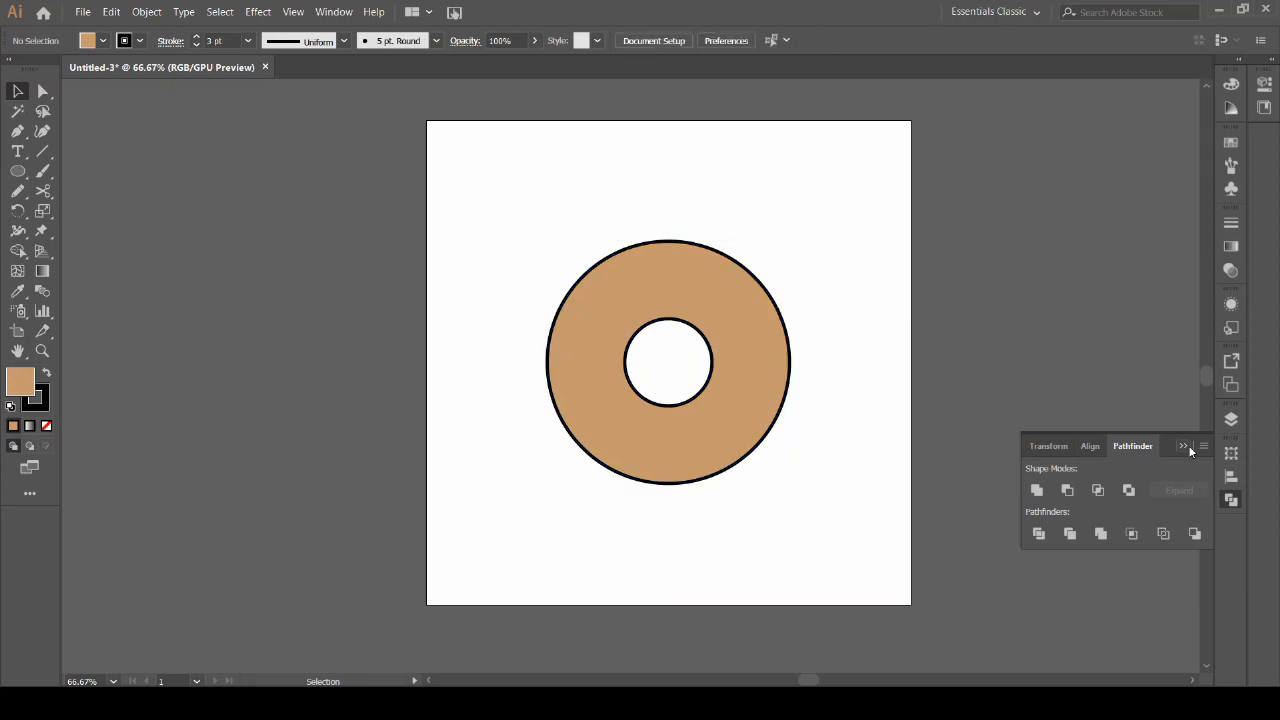
left_click(1186, 445)
Duplicate the tan ring and place the copy beside the artboard, to the right of the original.
left_click(695, 314)
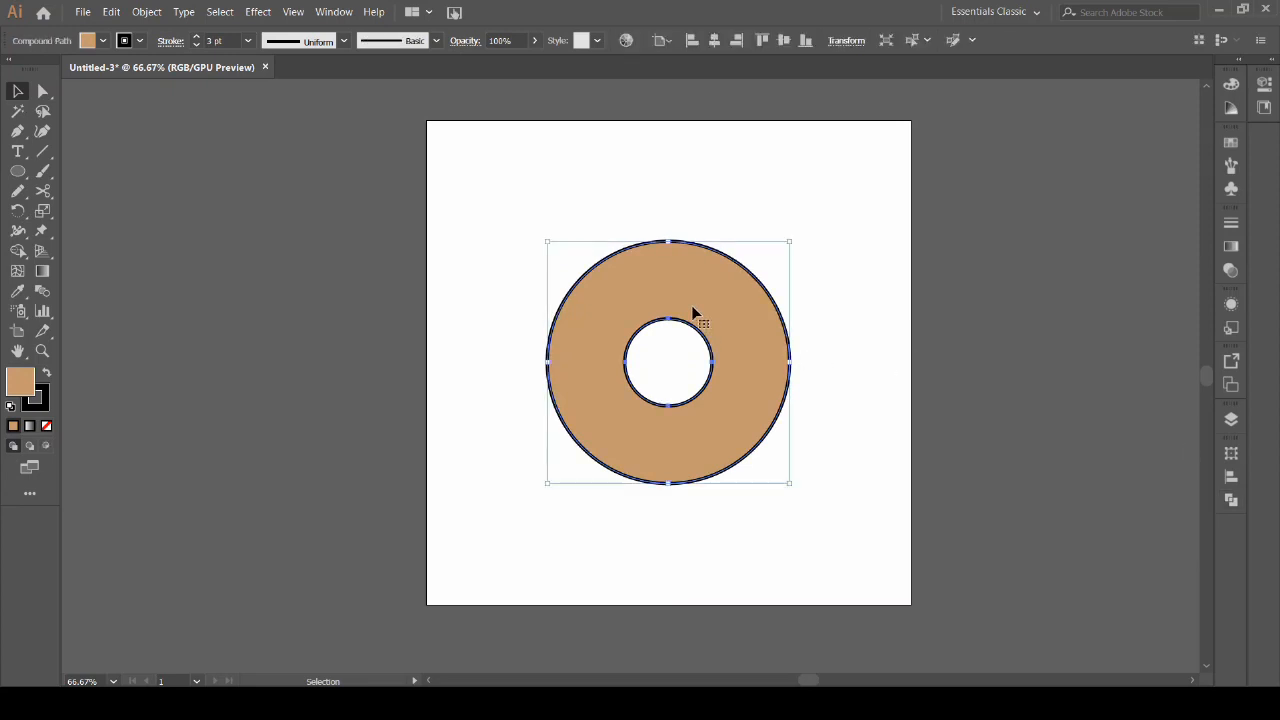
left_click_drag(693, 312, 1081, 328)
left_click(813, 456)
Draw a wide rectangle covering the lower half of the copied ring.
left_click_drag(853, 450, 597, 457)
scroll(819, 443, "up", 1)
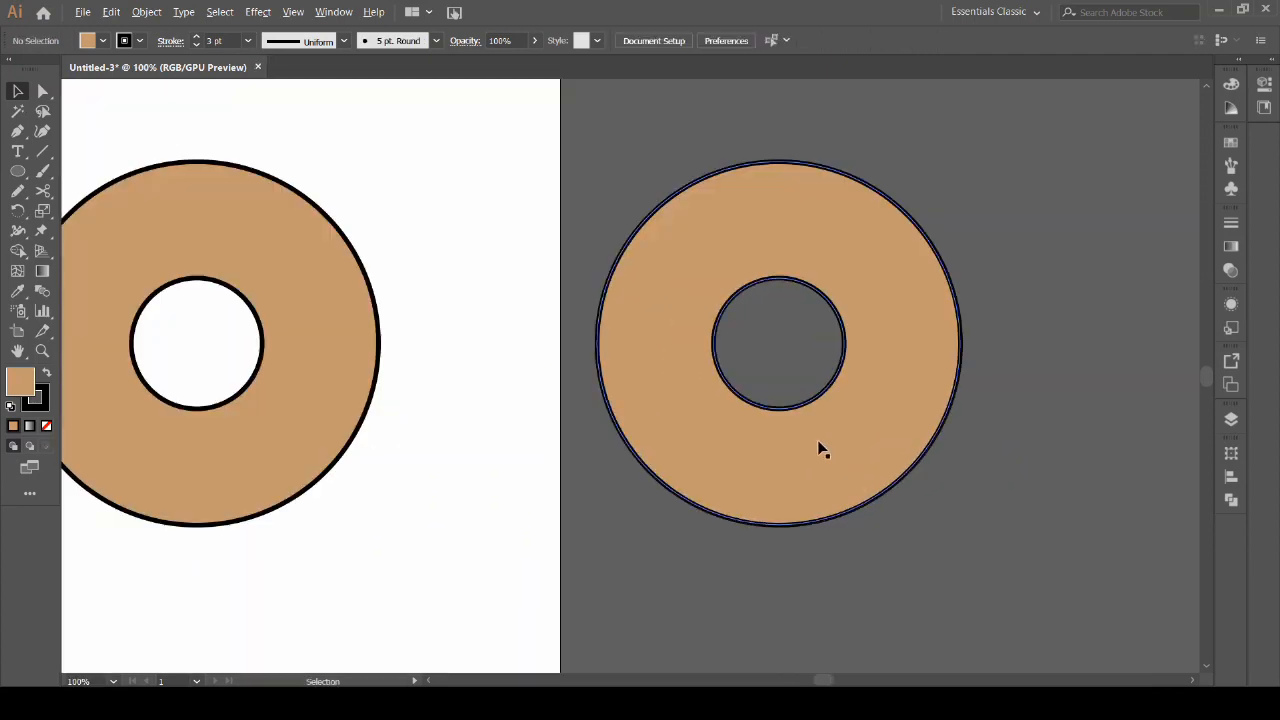
left_click_drag(541, 409, 603, 413)
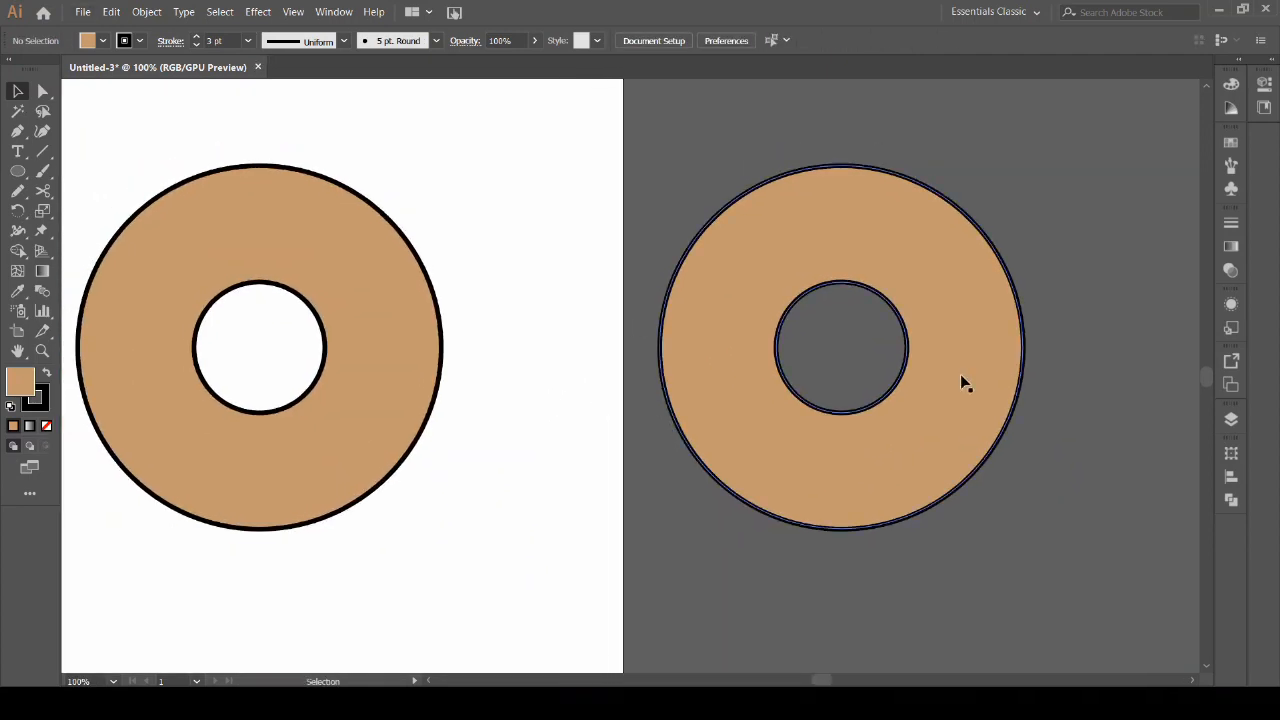
left_click_drag(17, 171, 100, 181)
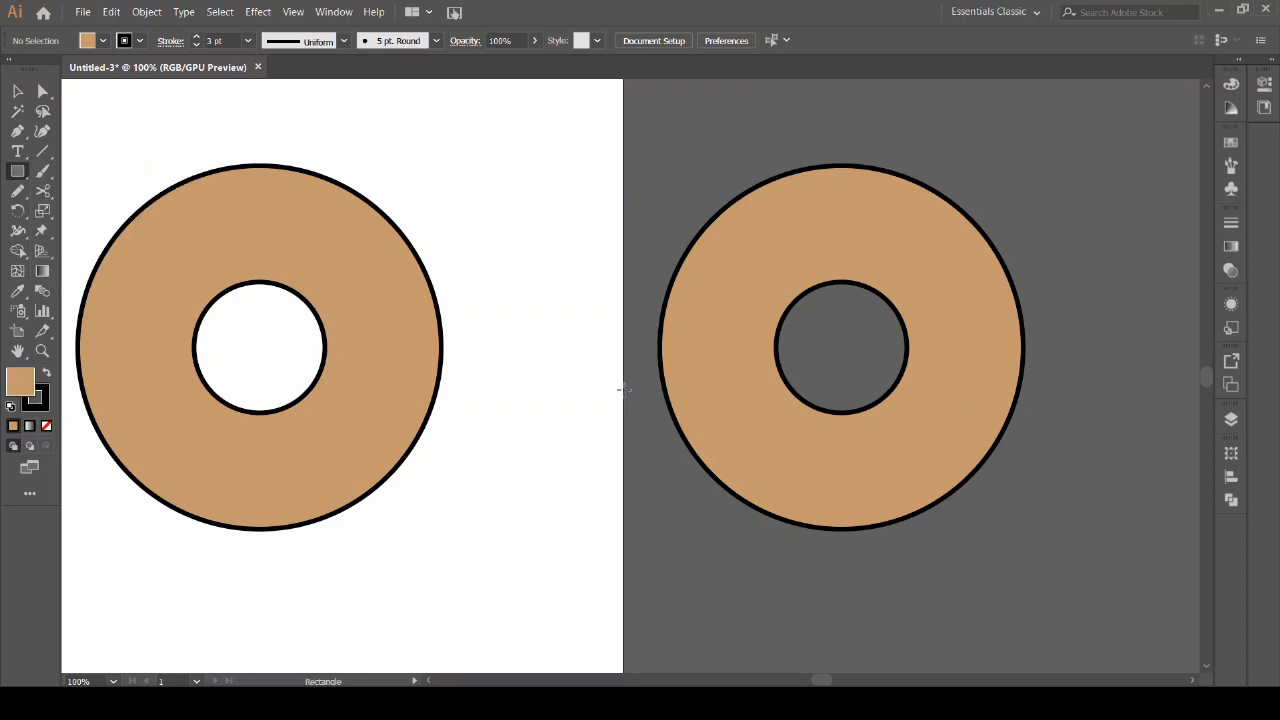
mouse_move(597, 352)
left_mouse_down()
mouse_move(934, 471)
mouse_move(1115, 596)
left_mouse_up()
Subtract the rectangle from the copied ring with Minus Front, leaving only its upper half.
key("v")
left_click(913, 253, "shift")
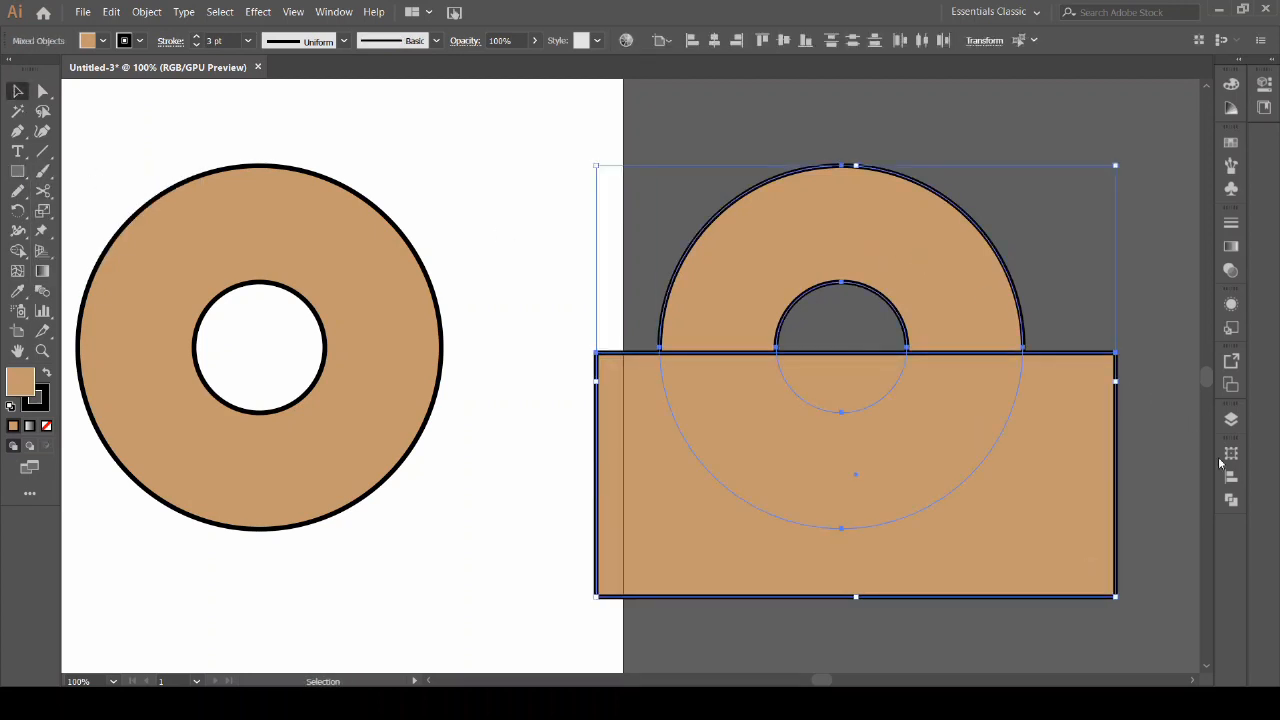
left_click(1231, 500)
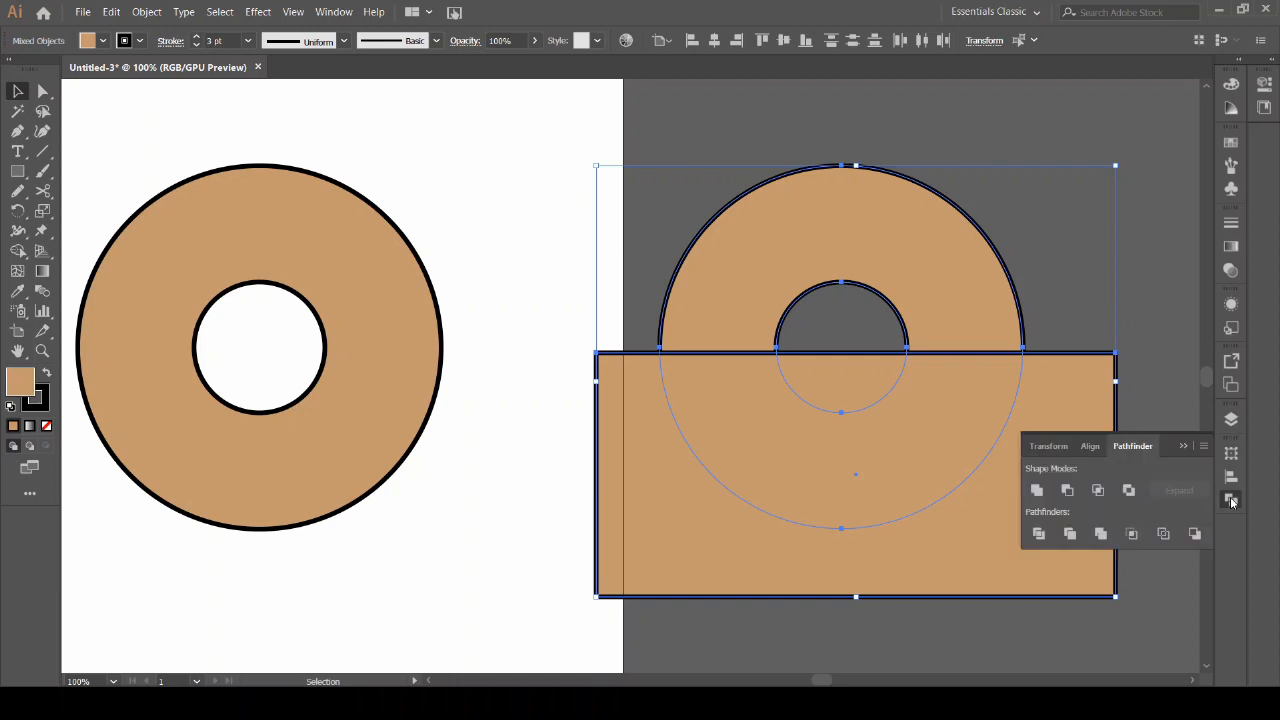
left_click(1067, 490)
left_click(906, 431)
Fill the half ring with the bright pink swatch.
scroll(724, 260, "right", 3)
left_click(723, 260)
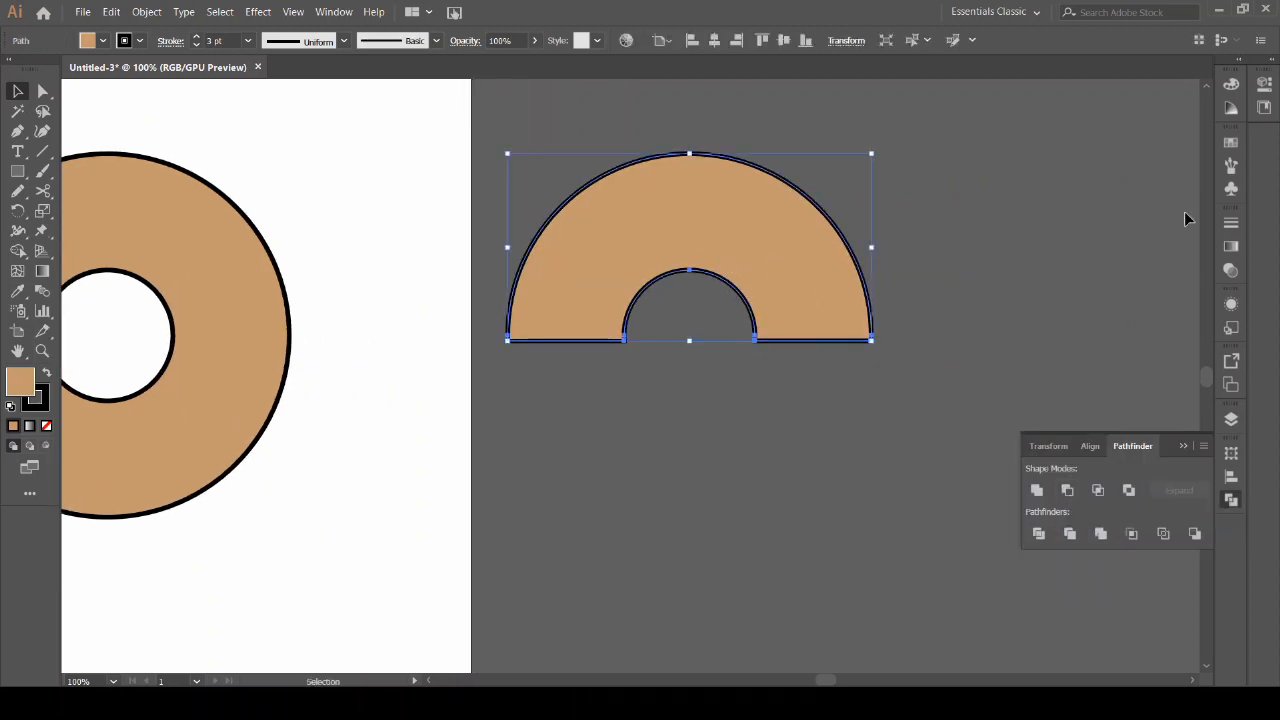
left_click(1231, 145)
left_click(1172, 266)
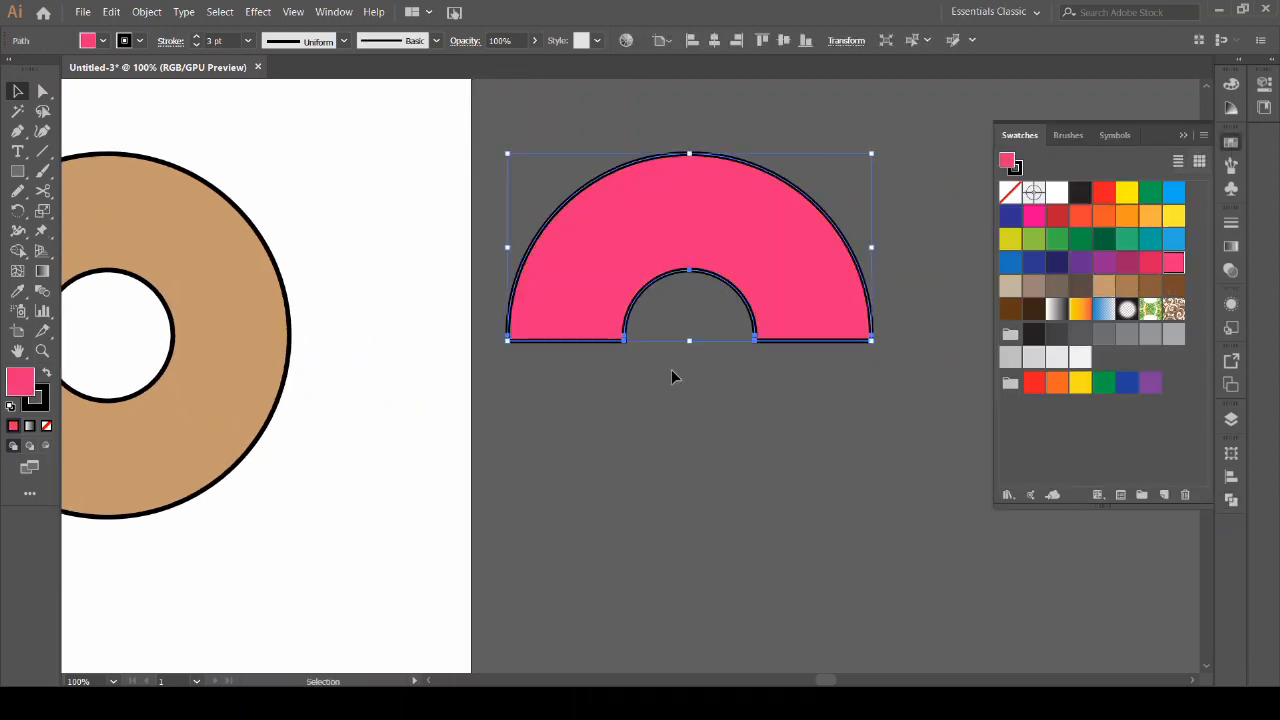
left_click(612, 395)
left_click(991, 158)
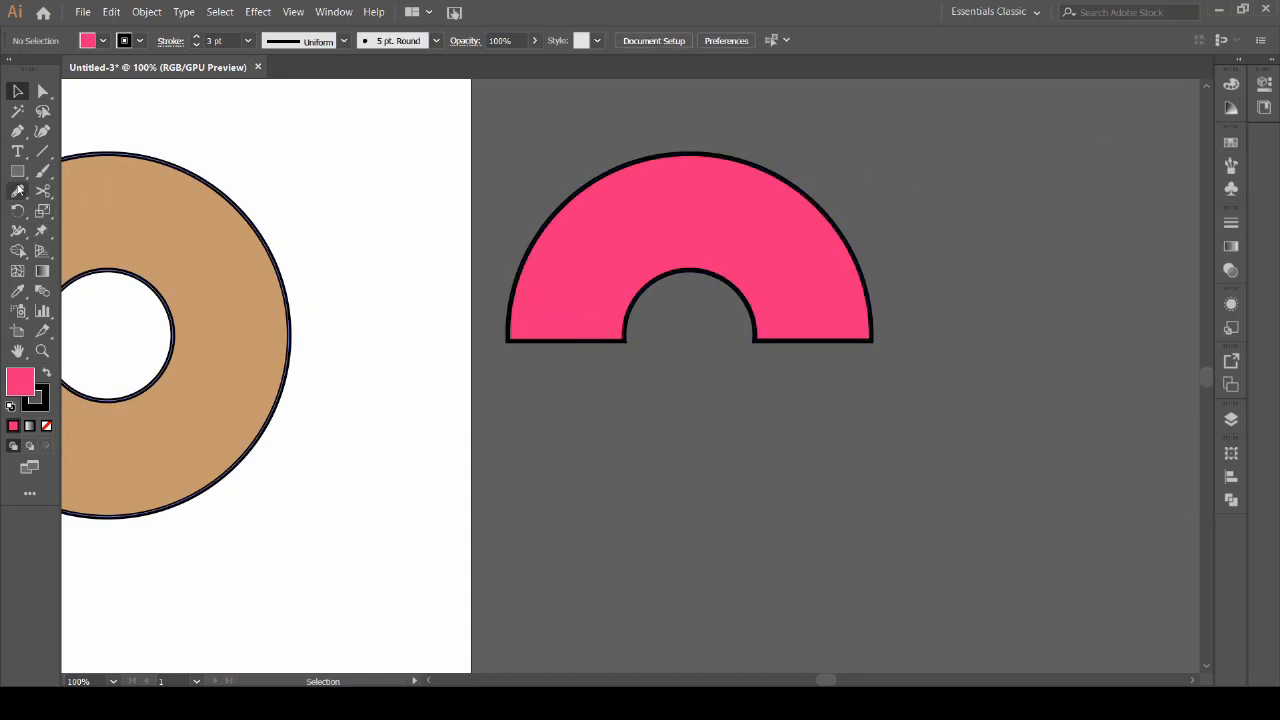
Draw five rounded rectangles of varied width and length as drips across the pink arch's left end, moving the narrow second one upwards.
left_click_drag(17, 178, 73, 193)
scroll(620, 328, "up", 2)
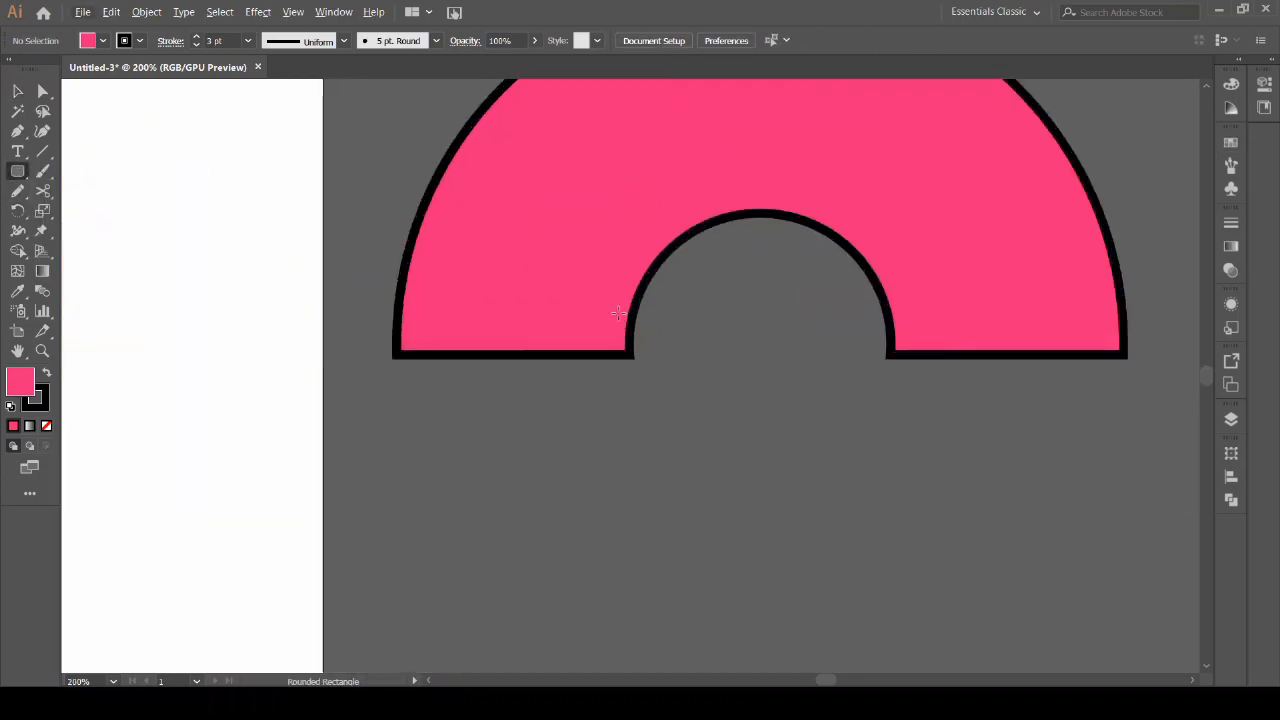
left_click_drag(632, 297, 522, 433)
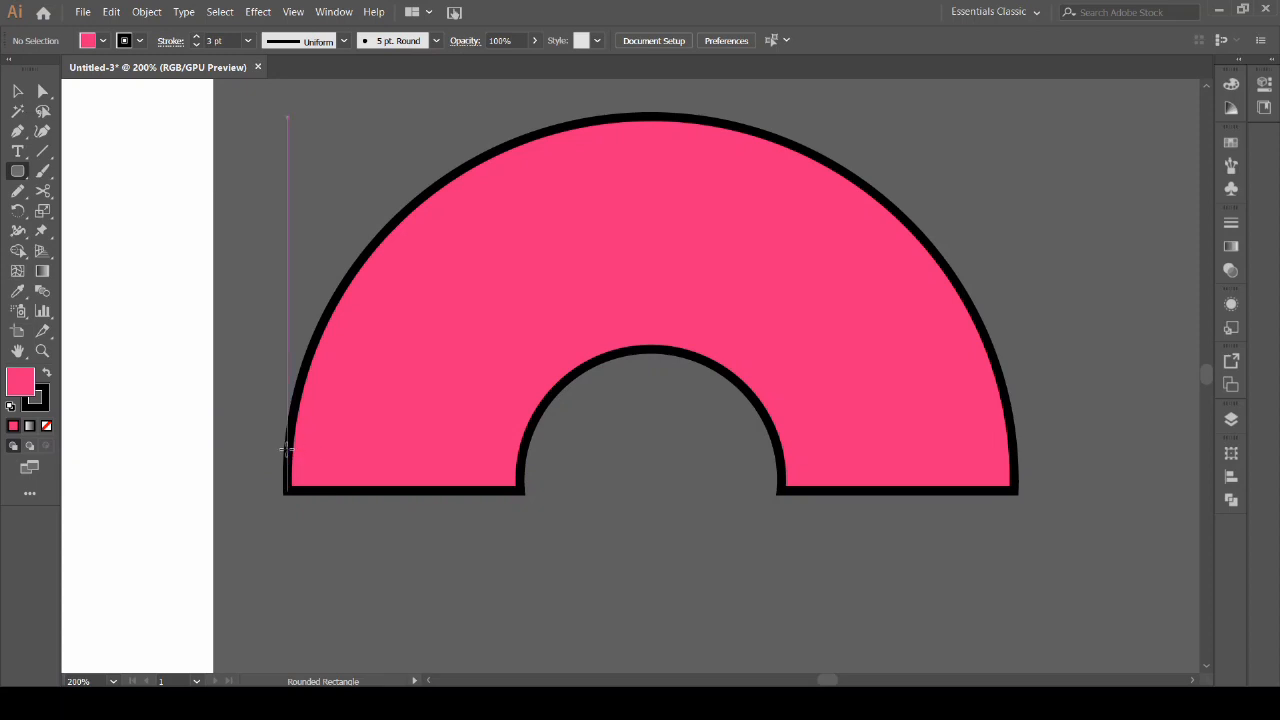
left_click_drag(287, 449, 336, 621)
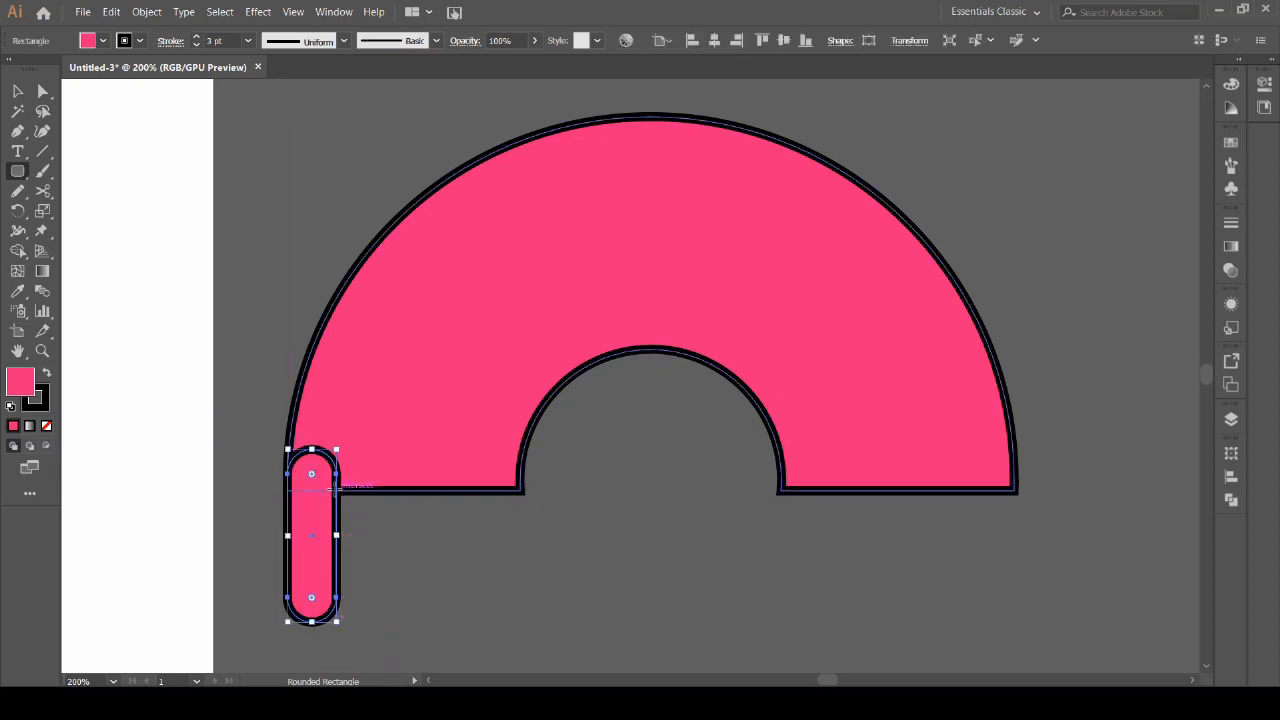
left_click_drag(336, 488, 362, 595)
mouse_move(360, 520)
left_mouse_down()
mouse_move(425, 405)
mouse_move(412, 385)
mouse_move(424, 381)
left_mouse_up()
left_click_drag(420, 434, 473, 606)
left_click_drag(478, 546, 521, 462)
left_click(17, 91)
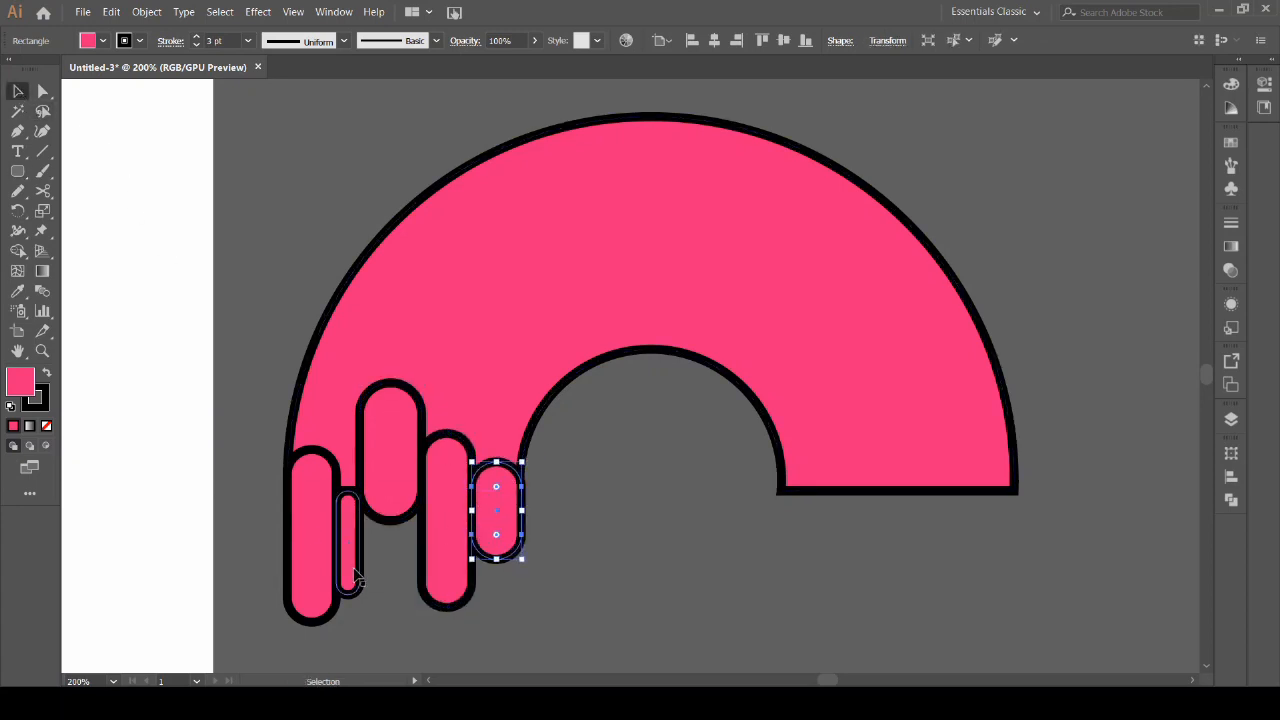
left_click_drag(356, 575, 355, 545)
Draw six rounded rectangles of varied width and length as drips across the pink arch's right end.
left_click(18, 172)
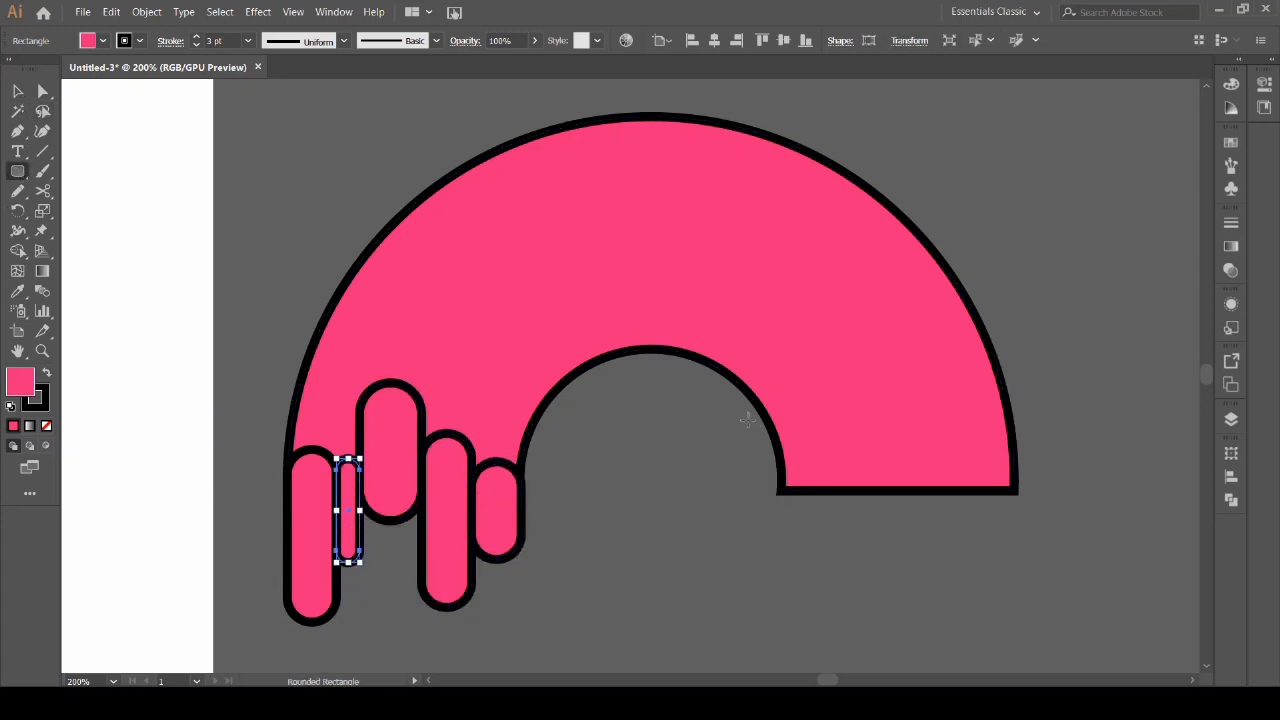
mouse_move(780, 462)
left_mouse_down()
mouse_move(786, 575)
mouse_move(848, 500)
mouse_move(847, 622)
left_mouse_up()
left_click_drag(844, 416, 916, 605)
mouse_move(918, 479)
left_mouse_down()
mouse_move(945, 582)
mouse_move(964, 582)
left_mouse_up()
mouse_move(966, 449)
left_mouse_down()
mouse_move(980, 548)
mouse_move(1001, 477)
mouse_move(1012, 507)
mouse_move(997, 584)
mouse_move(1016, 610)
left_mouse_up()
Select all the rounded-rectangle drips on both ends of the arch and nudge them slightly upwards.
left_click(20, 92)
left_click(327, 537)
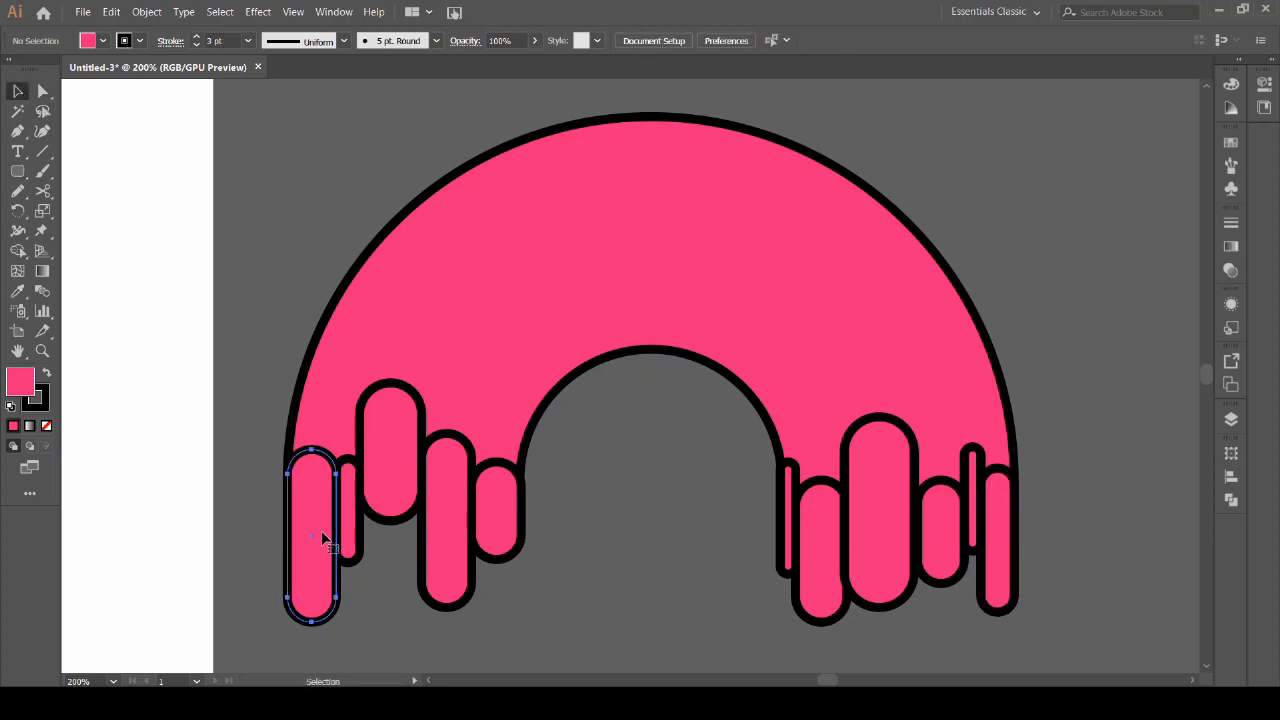
left_click(348, 515, "shift")
left_click(420, 490, "shift")
left_click(788, 520, "shift")
left_click(820, 545, "shift")
left_click(878, 510, "shift")
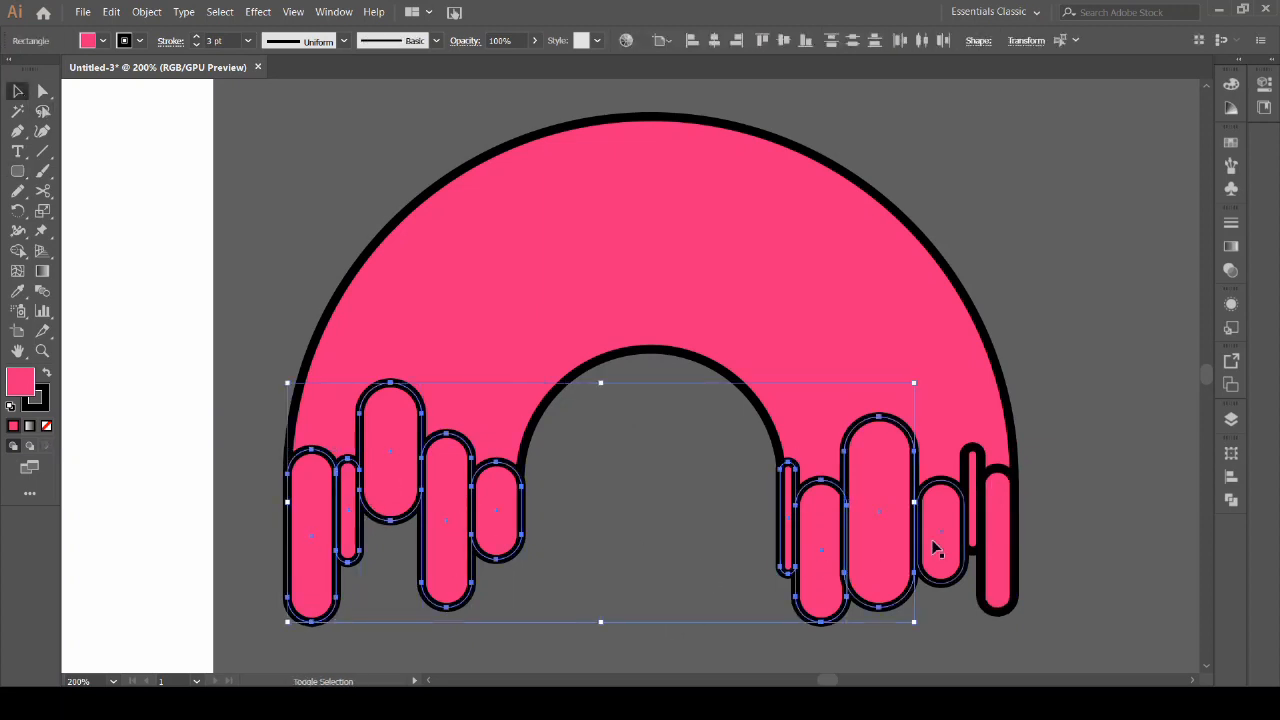
left_click(940, 530, "shift")
left_click(997, 540, "shift")
key("Up")
key("Up")
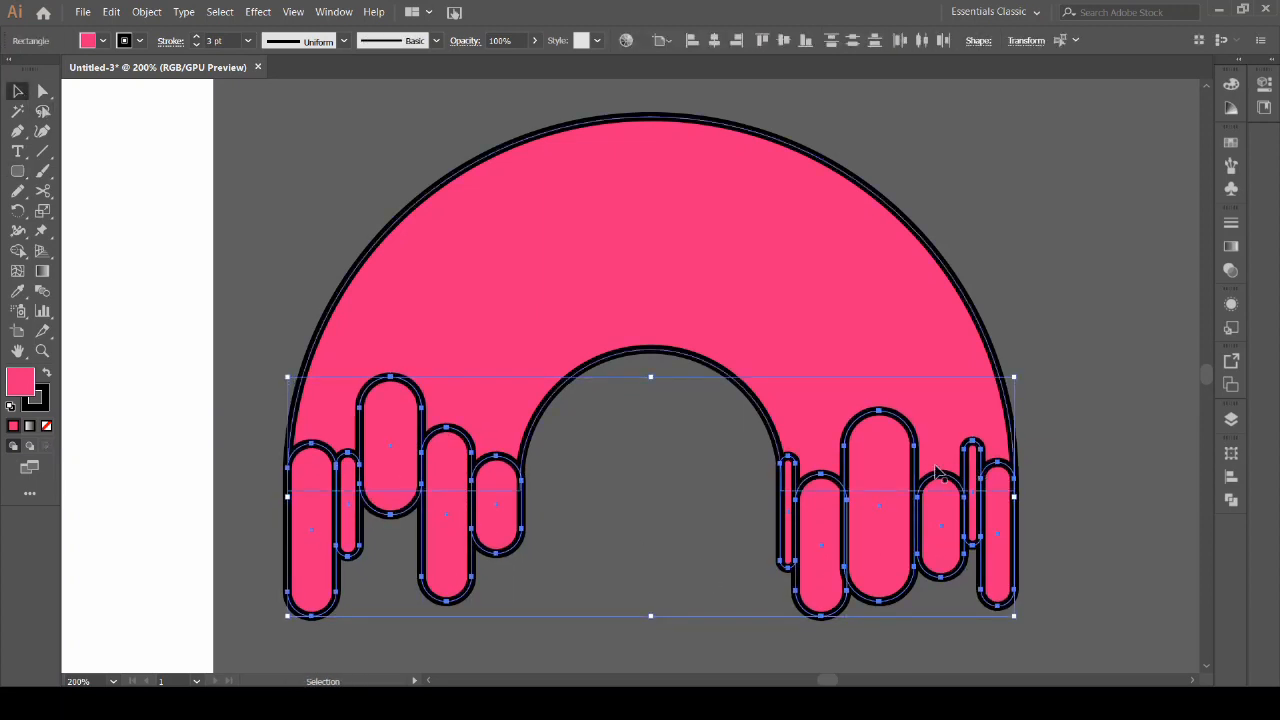
Try to unite the selected drips with the pink arch into one shape.
left_click(649, 286, "shift")
left_click(1228, 502)
left_click(1036, 490)
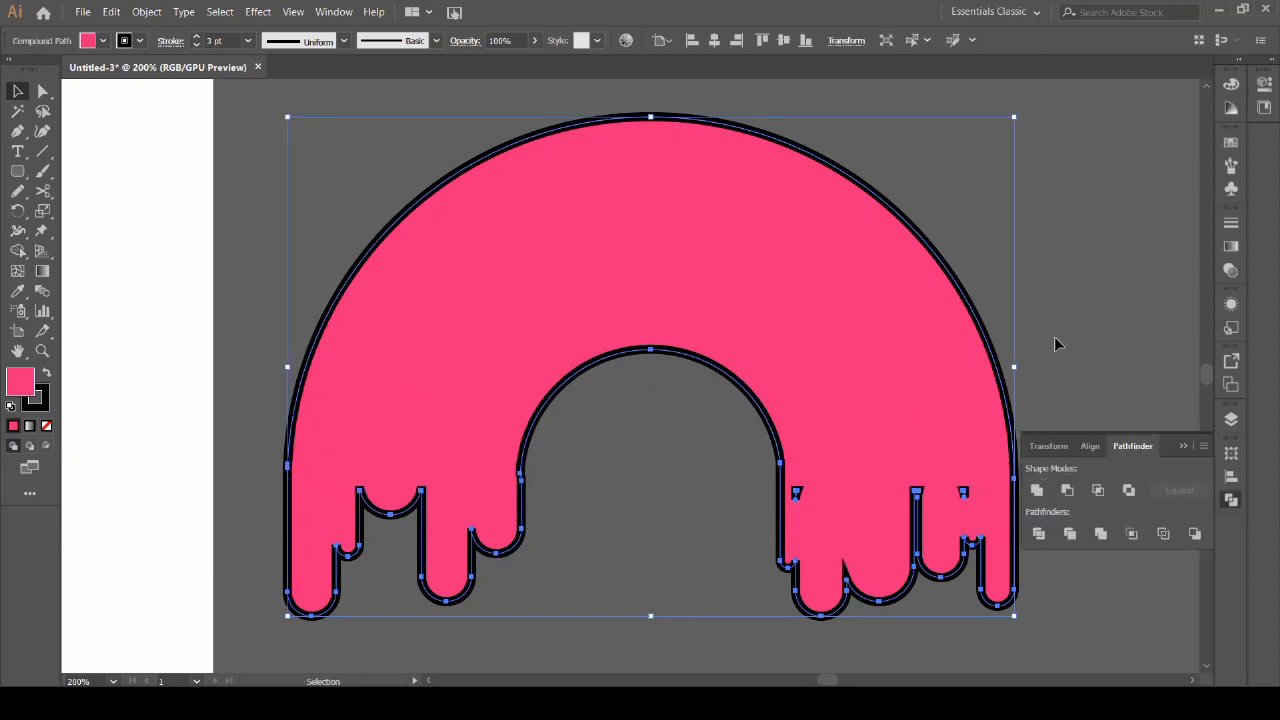
left_click(1119, 337)
key("ctrl+z")
left_click(1119, 340)
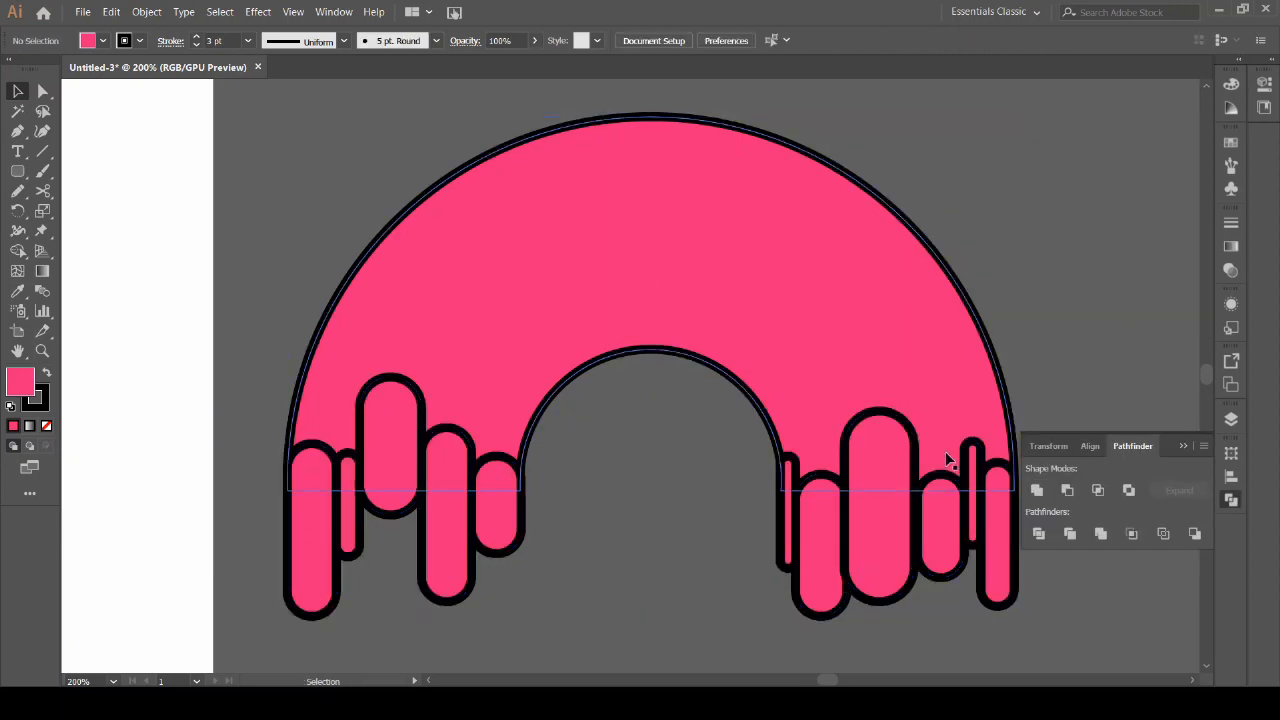
Nudge the second drip on the arch's right end slightly upwards.
left_click(824, 495)
key("Down")
key("Down")
key("Down")
key("Down")
key("Down")
key("Down")
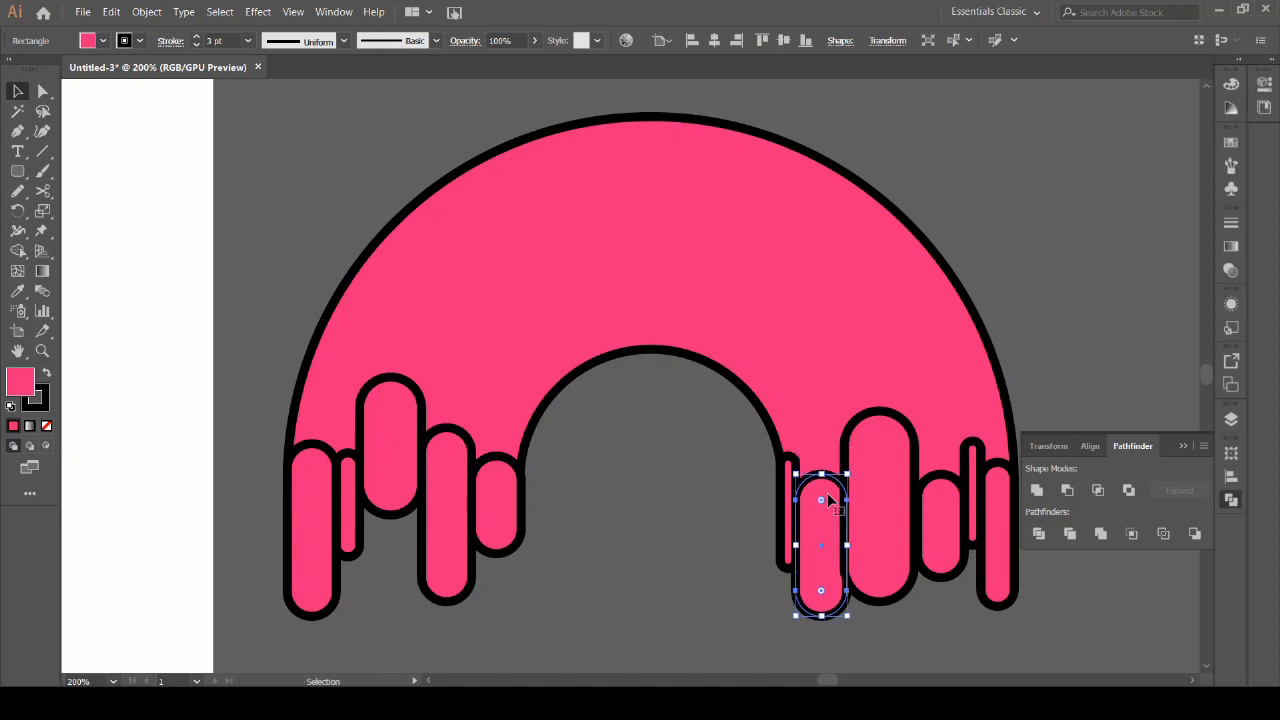
Nudge the fourth drip on the arch's right end upwards so it overlaps the arch more.
left_click(957, 500)
key("Up")
key("Up")
key("Up")
key("Up")
key("Up")
key("Up")
key("Up")
key("Up")
key("Down")
key("Down")
key("Down")
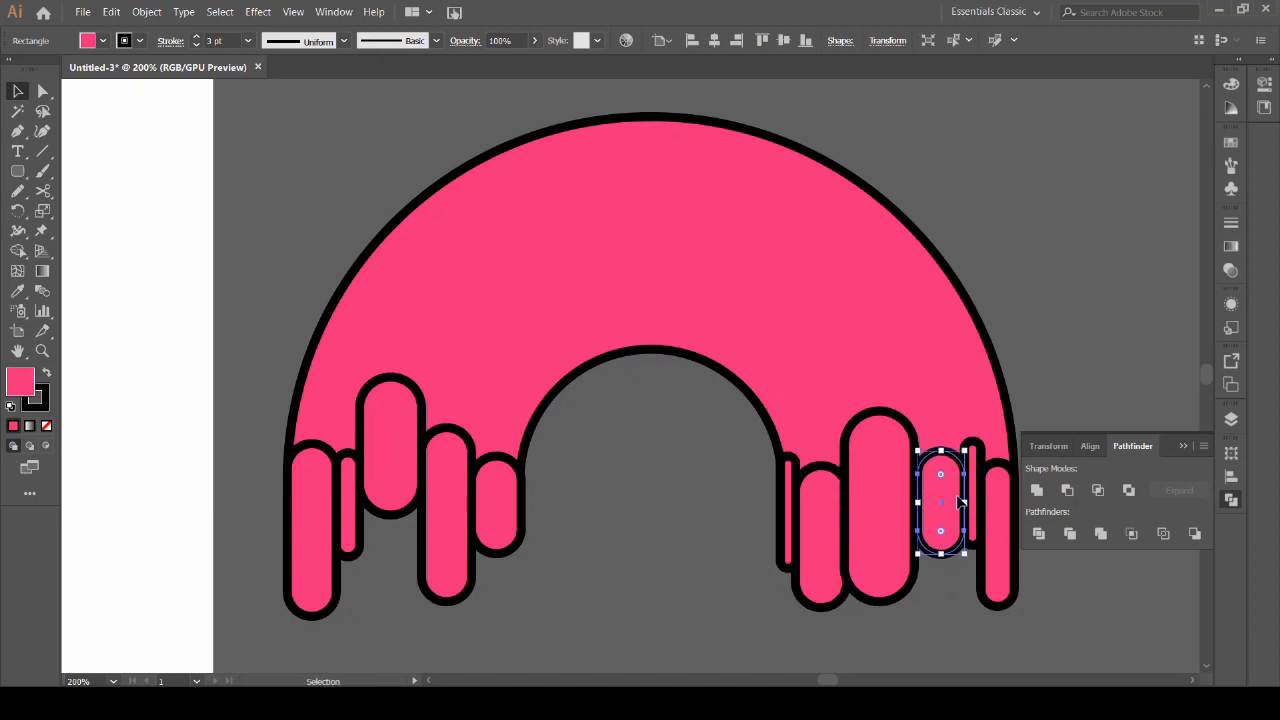
Unite the pink arch and all the drips into a single icing shape.
left_click_drag(424, 400, 1020, 612)
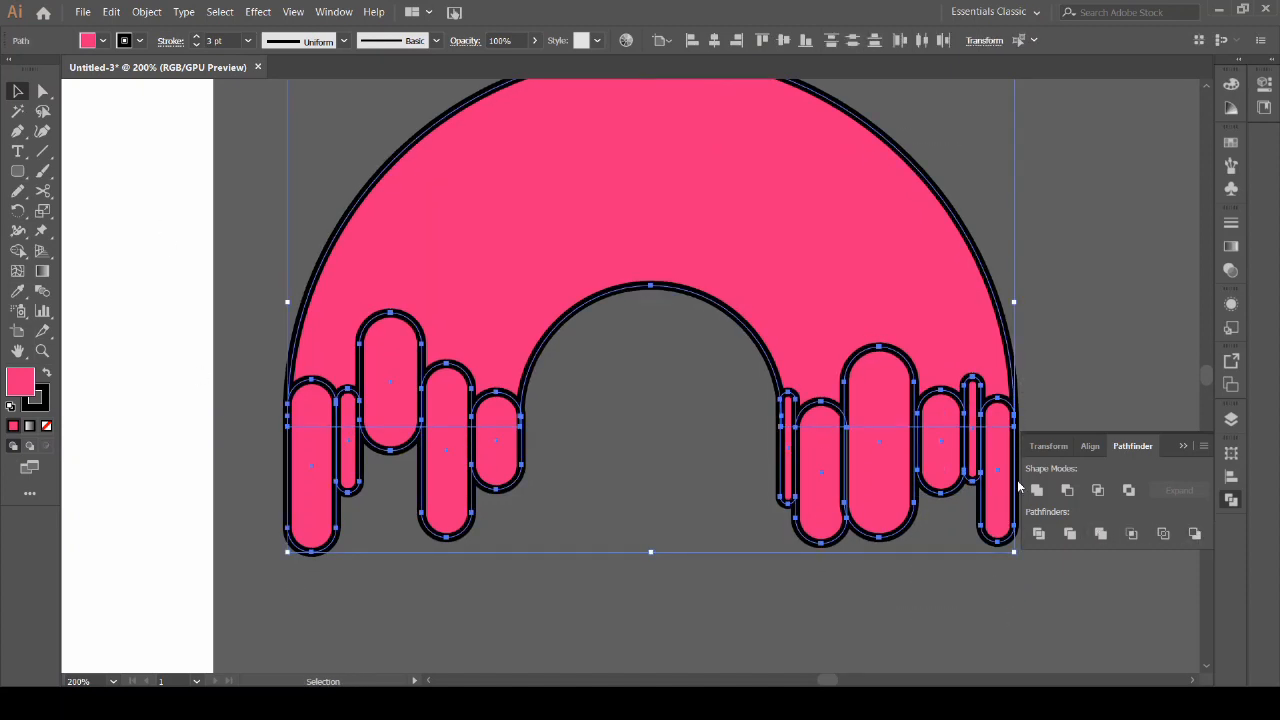
left_click(1037, 490)
left_click(866, 590)
Delete the stray anchor point left inside the icing beside the hole's right edge.
scroll(833, 592, "down", 1)
left_click(823, 541)
scroll(805, 458, "up", 4)
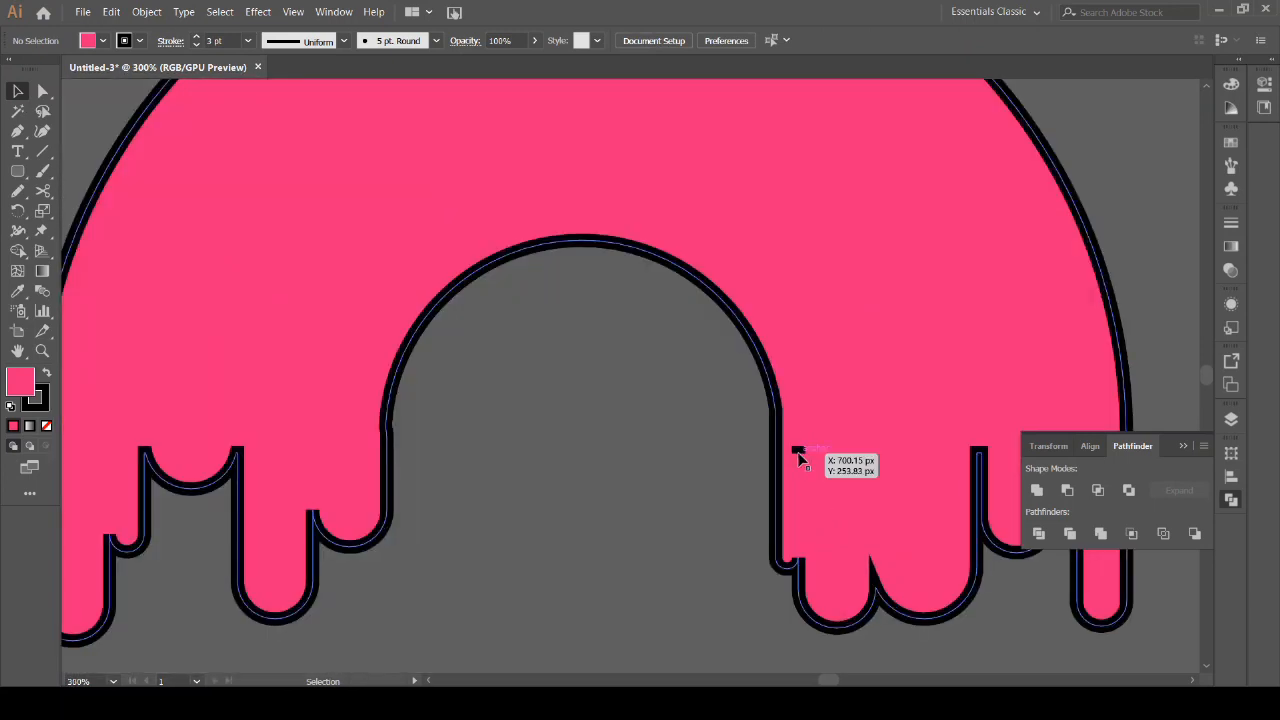
left_click(42, 91)
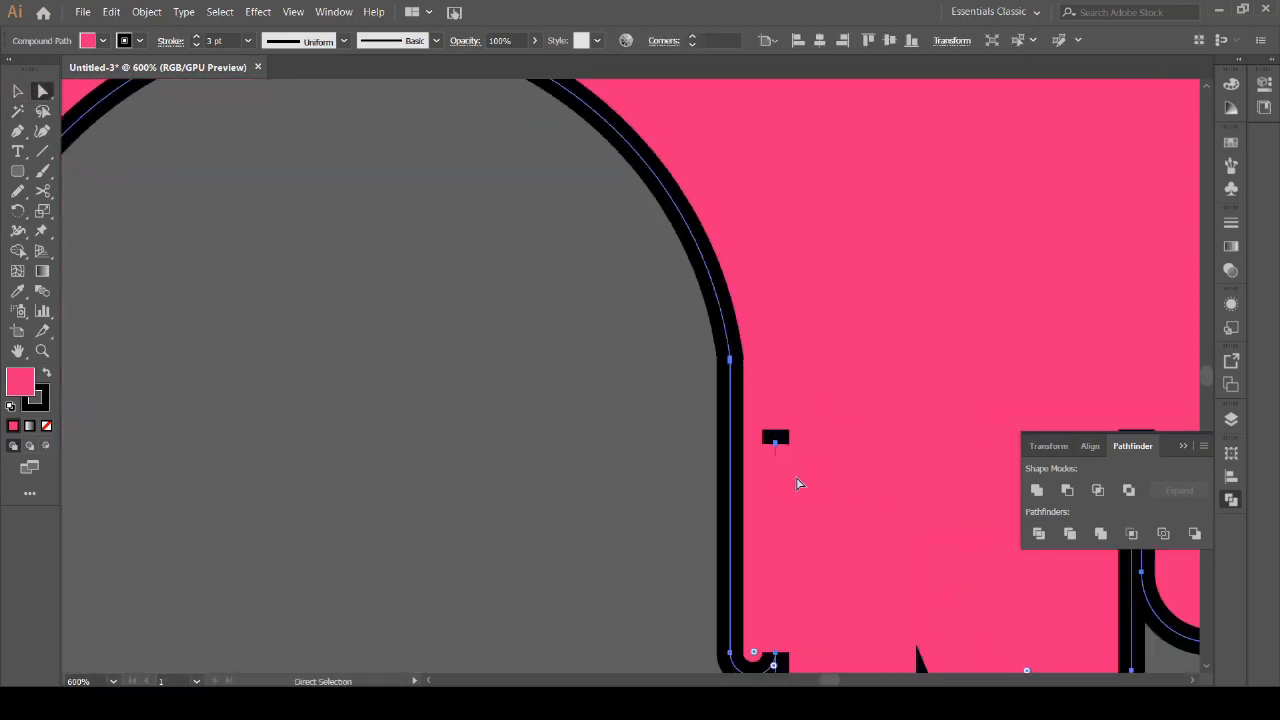
left_click(775, 445)
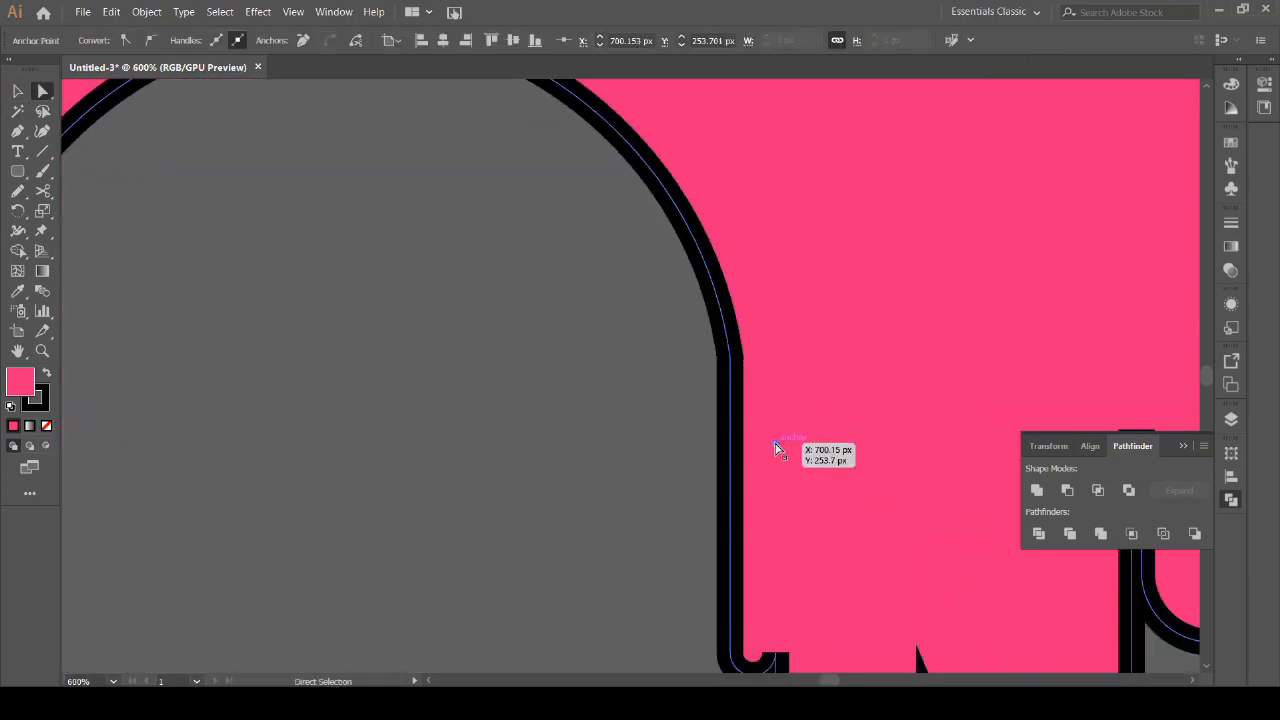
key("Delete")
Centre the pink icing horizontally over the tan ring, using the ring as the key object.
scroll(775, 448, "down", 4)
left_click(17, 91)
left_click(498, 233)
left_click(496, 213)
left_click_drag(498, 214, 626, 240)
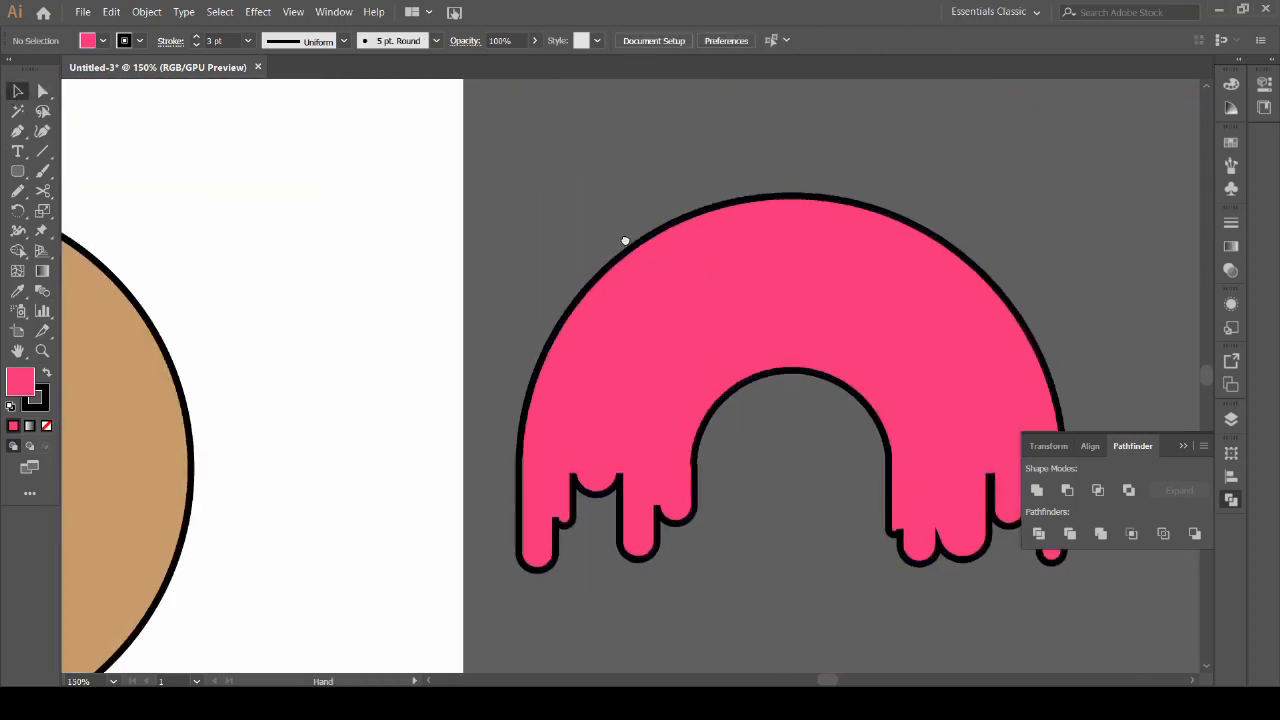
scroll(636, 255, "down", 2)
left_click_drag(613, 397, 730, 447)
left_click(798, 330)
left_click(412, 322, "shift")
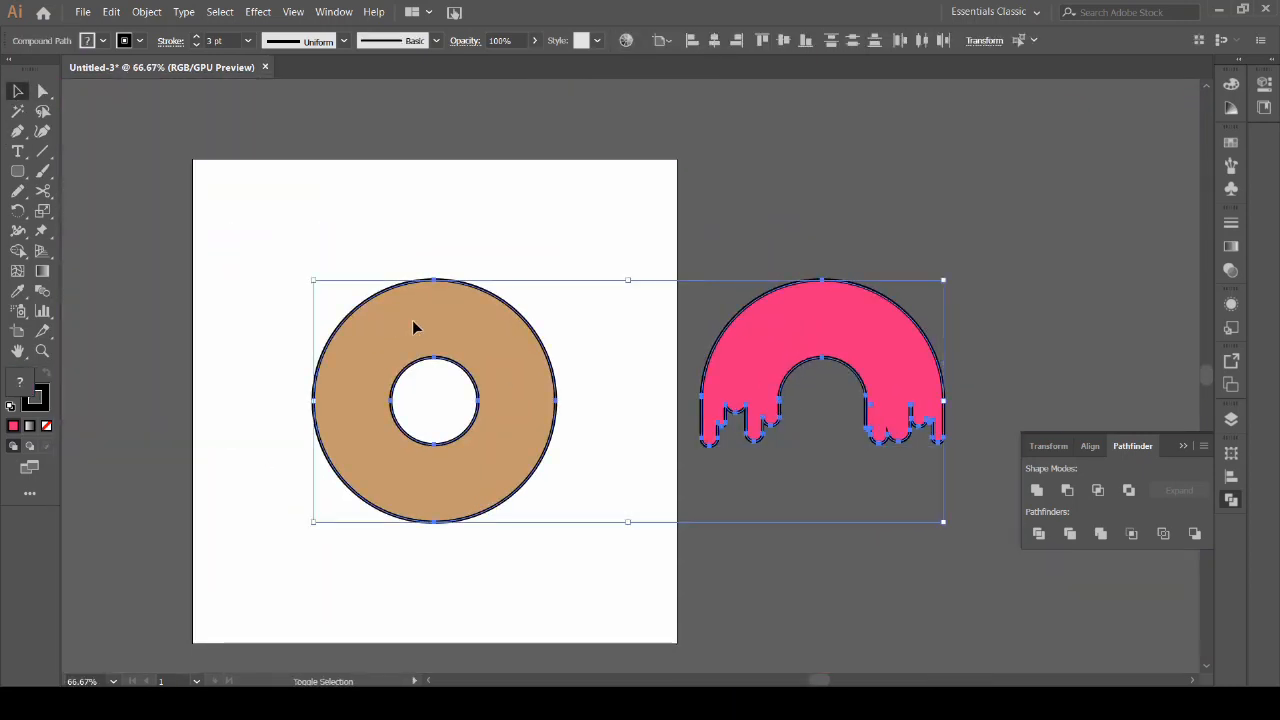
left_click(424, 322)
left_click(713, 40)
left_click(789, 397)
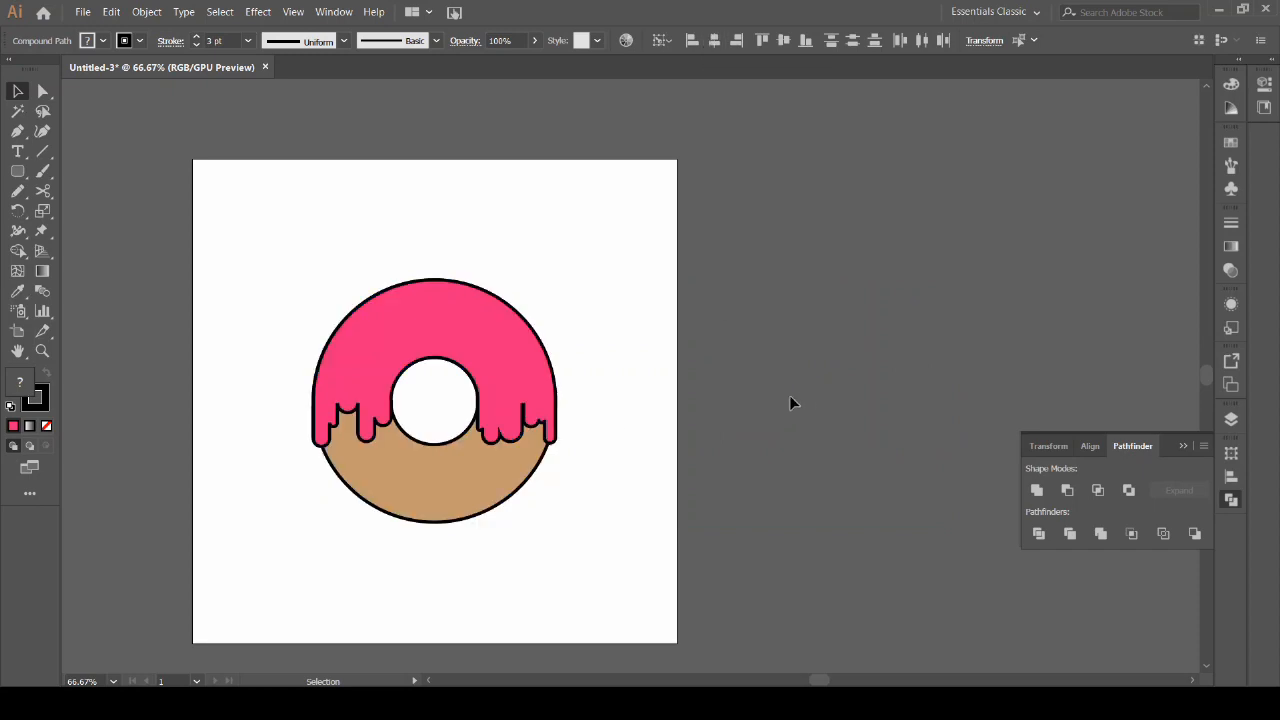
Draw a tiny upright rounded rectangle as a sprinkle on the blank artboard right of the donut.
scroll(600, 371, "left", 3)
scroll(610, 370, "up", 3)
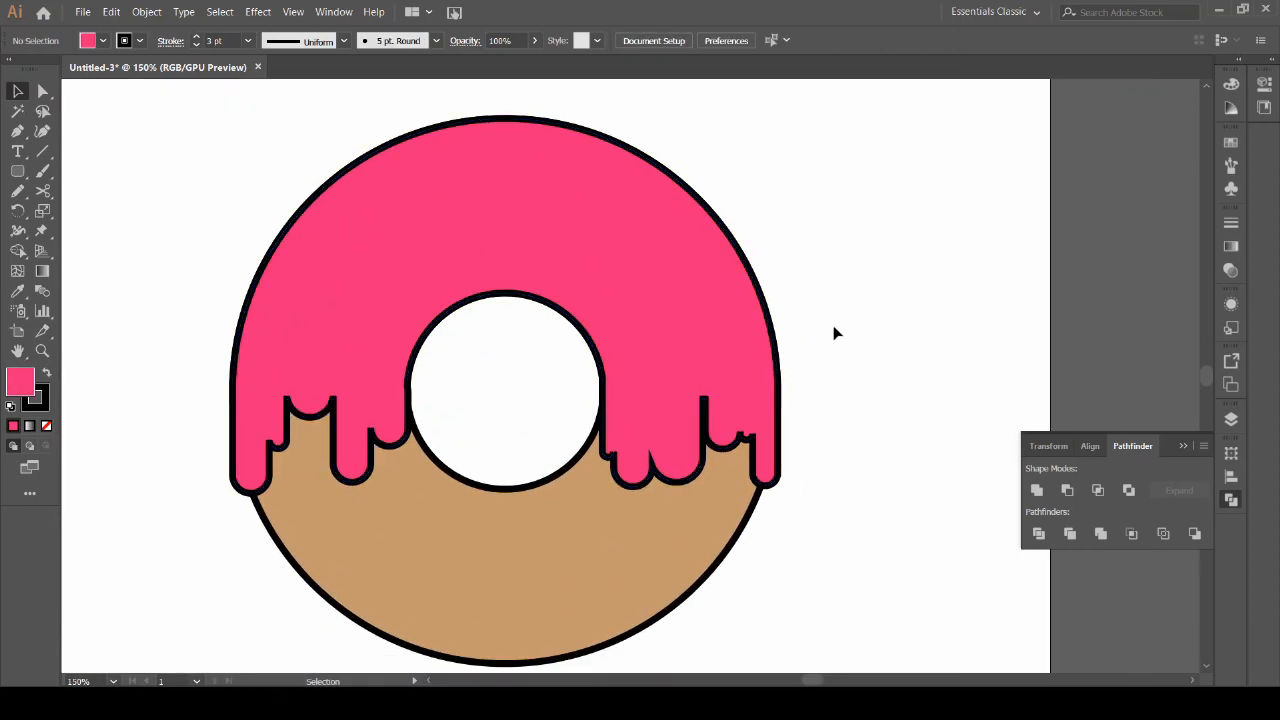
left_click(17, 171)
left_click_drag(840, 184, 850, 208)
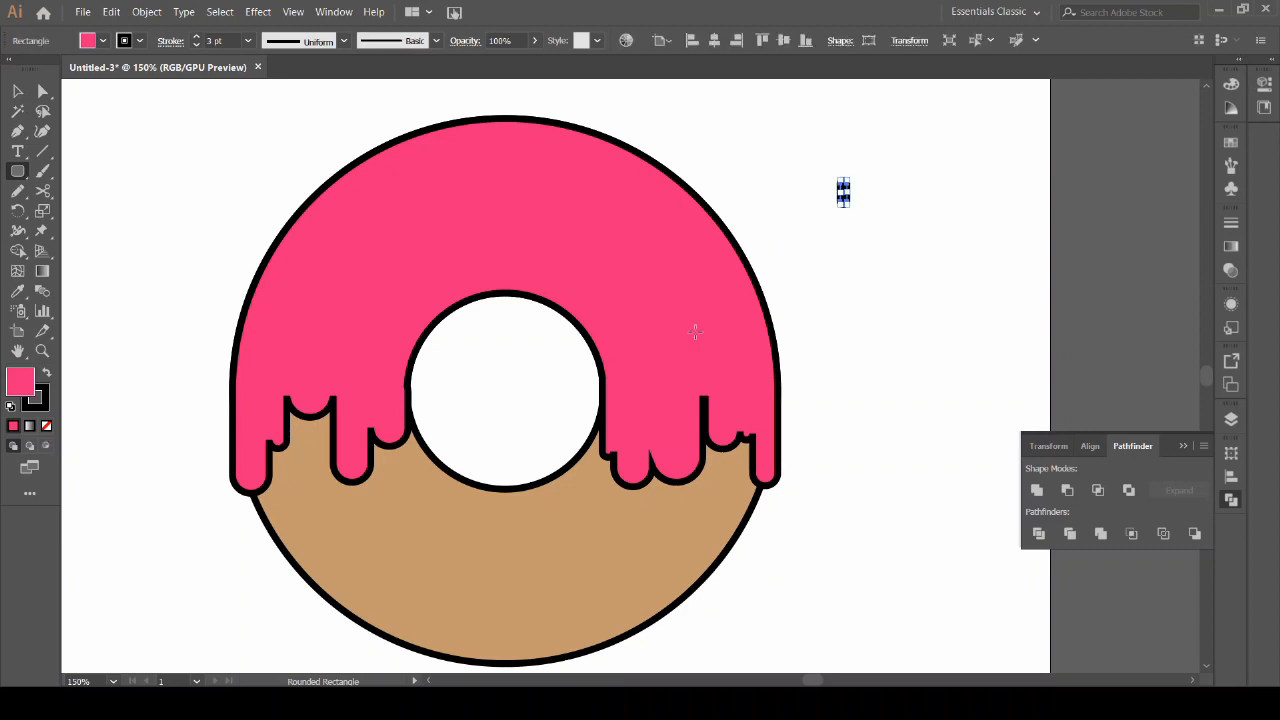
Give the small sprinkle a yellow fill and no stroke.
left_click(35, 398)
left_click(46, 425)
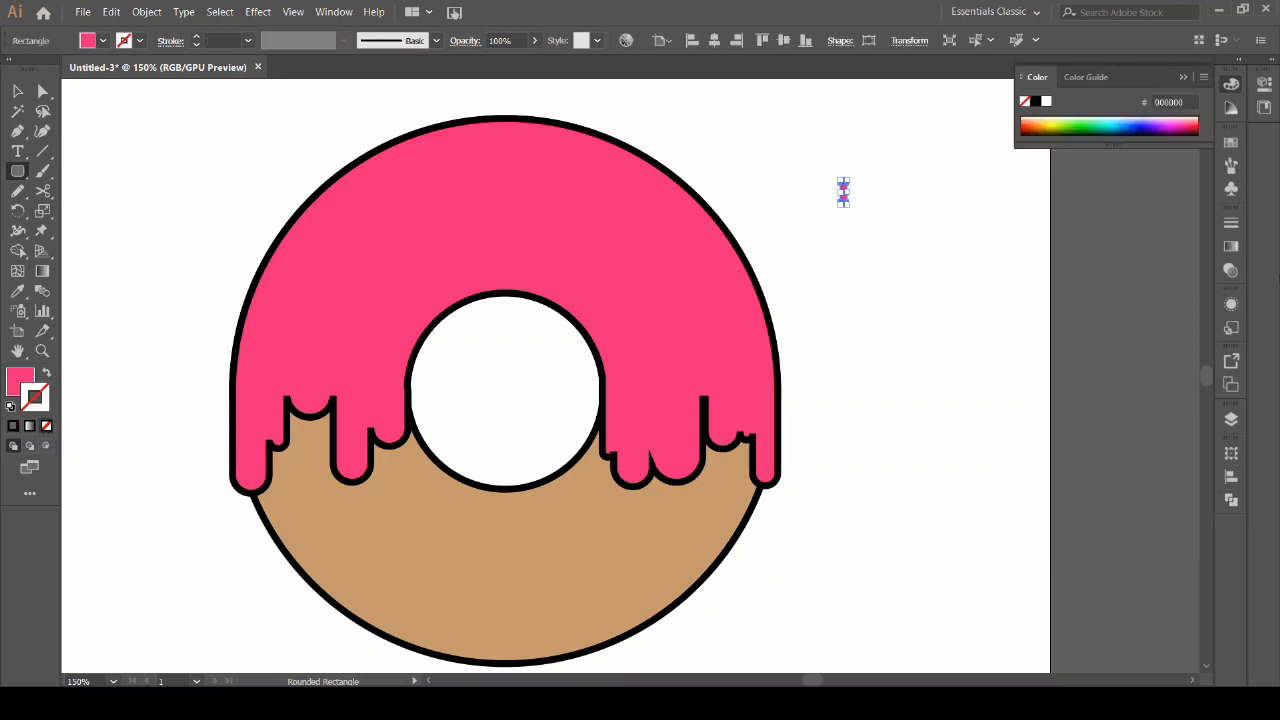
left_click(1231, 141)
left_click(1174, 216)
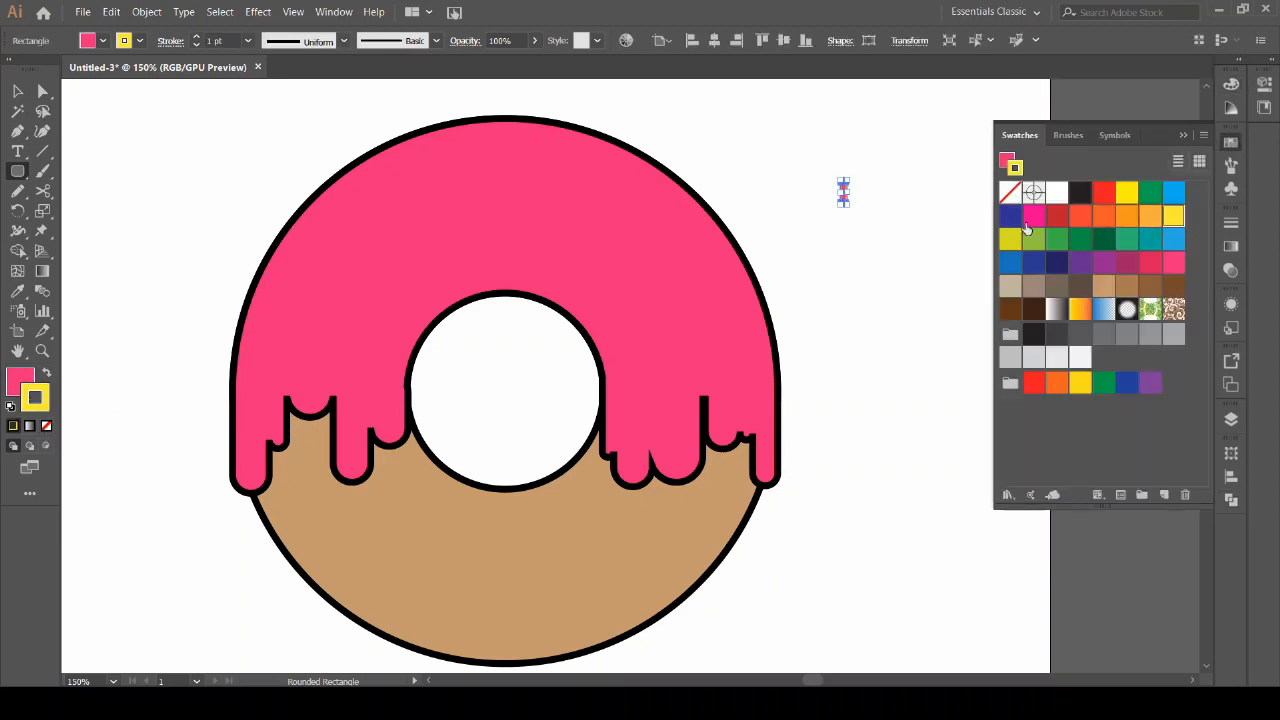
left_click(1011, 193)
left_click(1007, 162)
left_click(1178, 220)
left_click(17, 91)
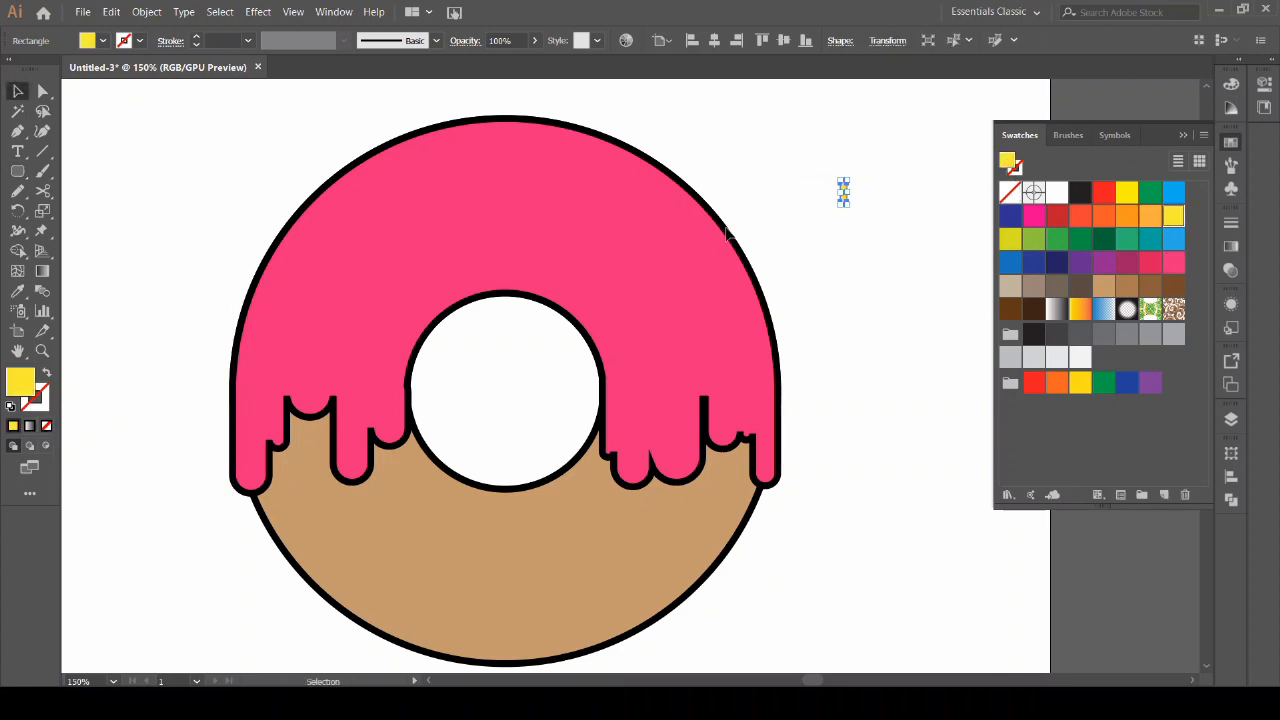
left_click(731, 228)
Start an Offset Path on the pink icing with the preview on and try an offset of -88 px.
scroll(870, 257, "down", 2)
left_click_drag(844, 217, 681, 213)
scroll(681, 213, "up", 1)
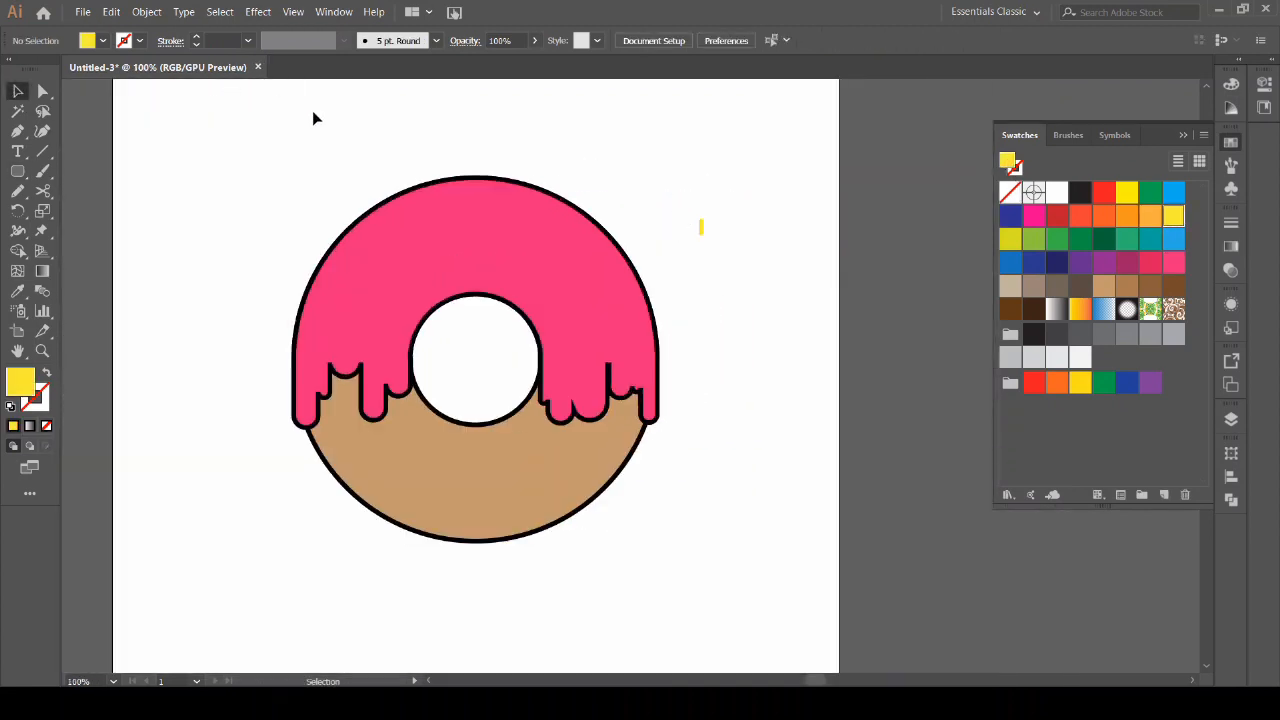
left_click(390, 230)
left_click(146, 11)
mouse_move(237, 342)
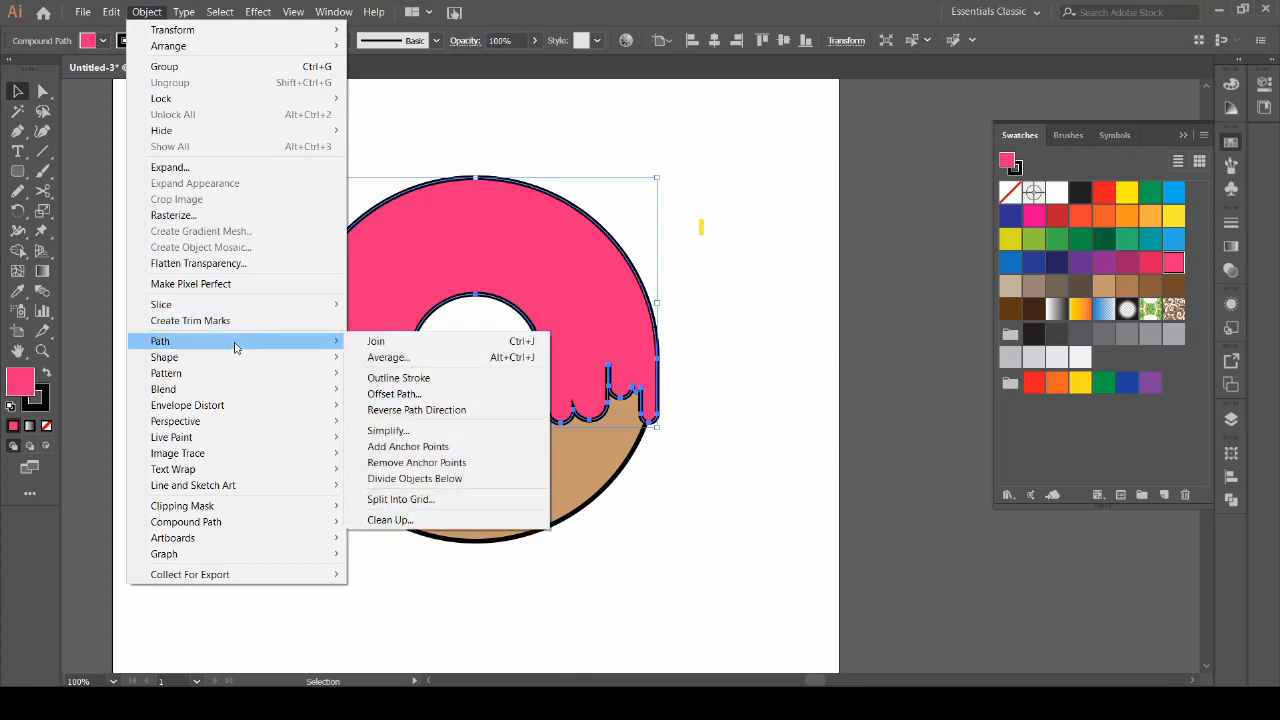
left_click(435, 400)
left_click(926, 264)
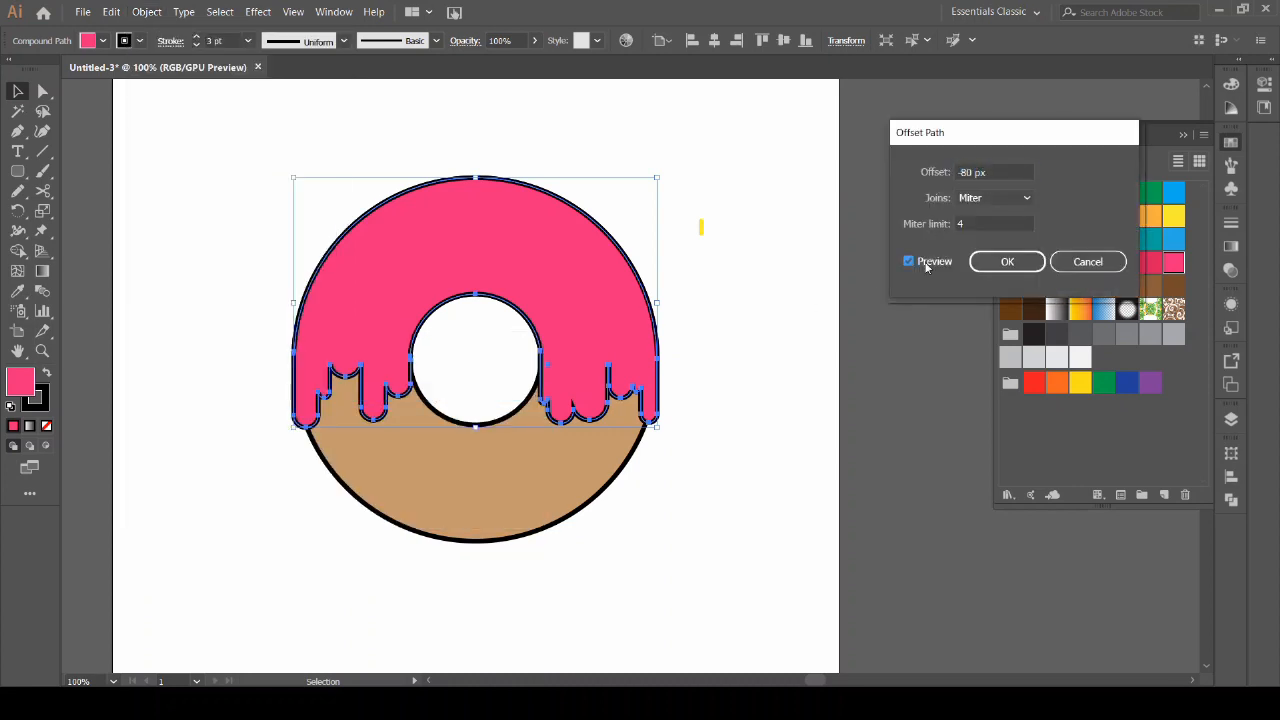
left_click(966, 172)
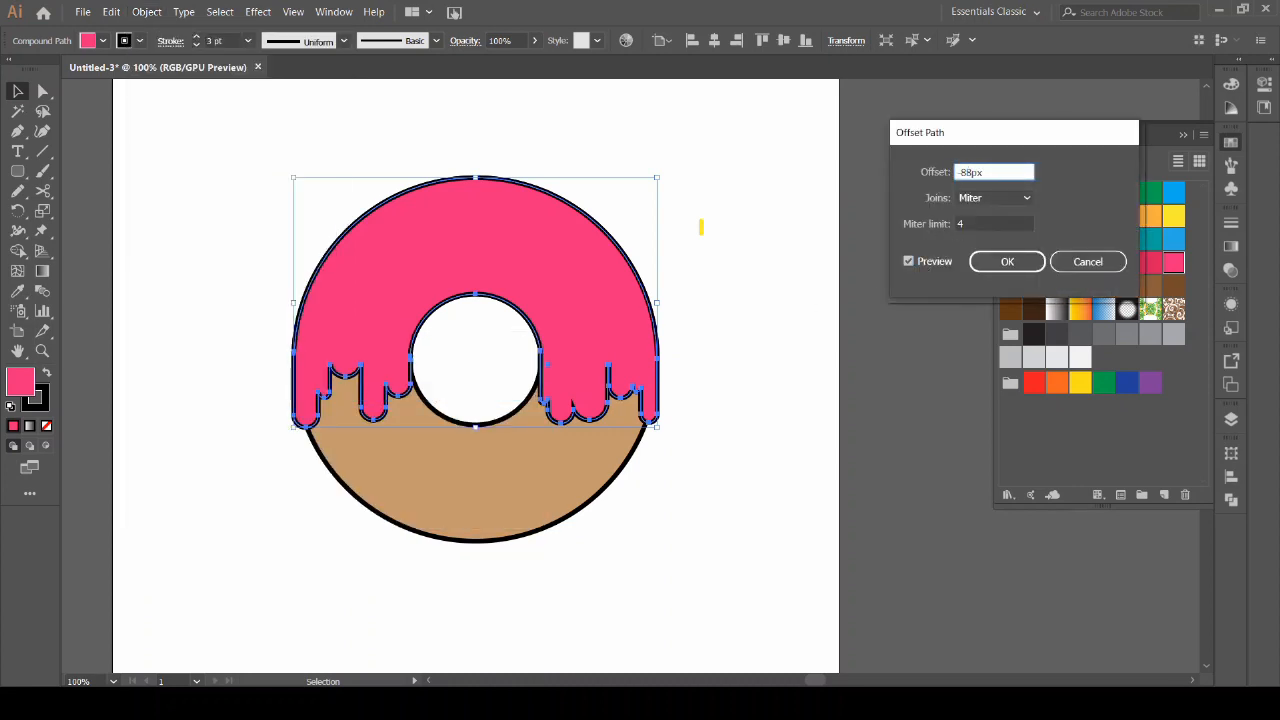
left_click(924, 260)
left_click(924, 260)
left_click(924, 260)
Offset the icing path by -20 px with miter joins and a miter limit of 4.
left_click(967, 172)
type("15")
left_click(935, 262)
left_click(970, 172)
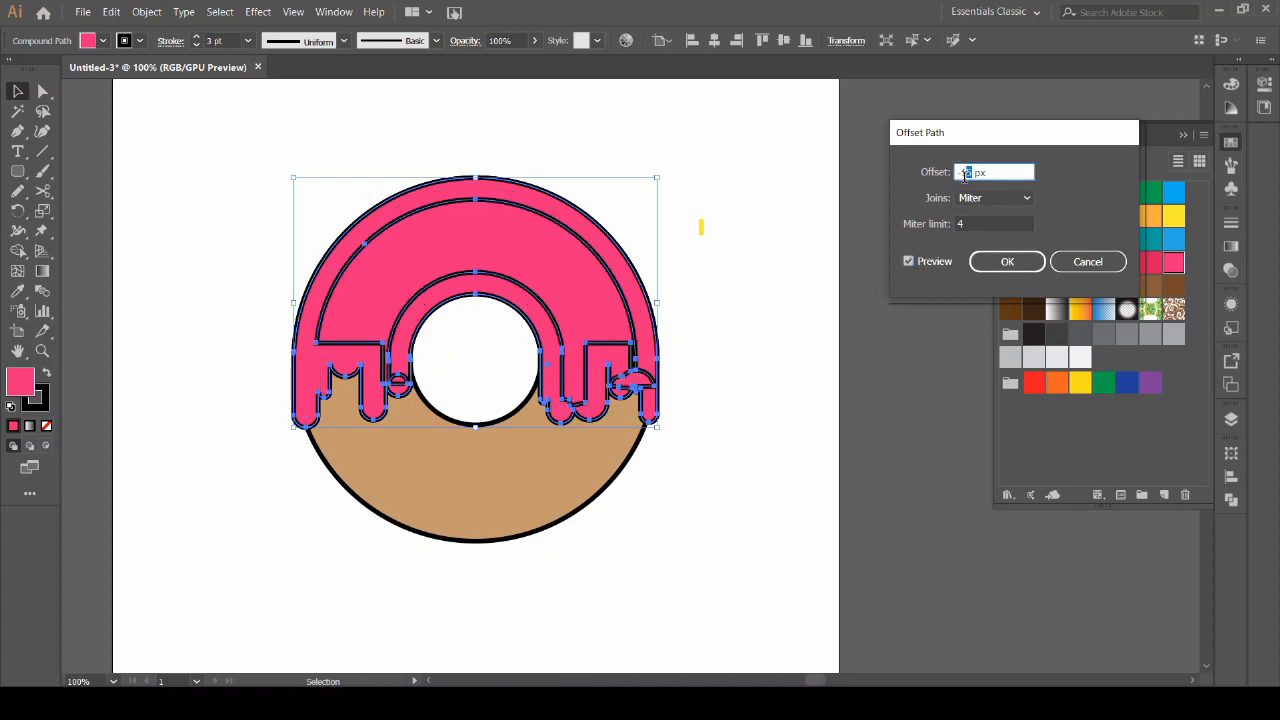
left_click(977, 225)
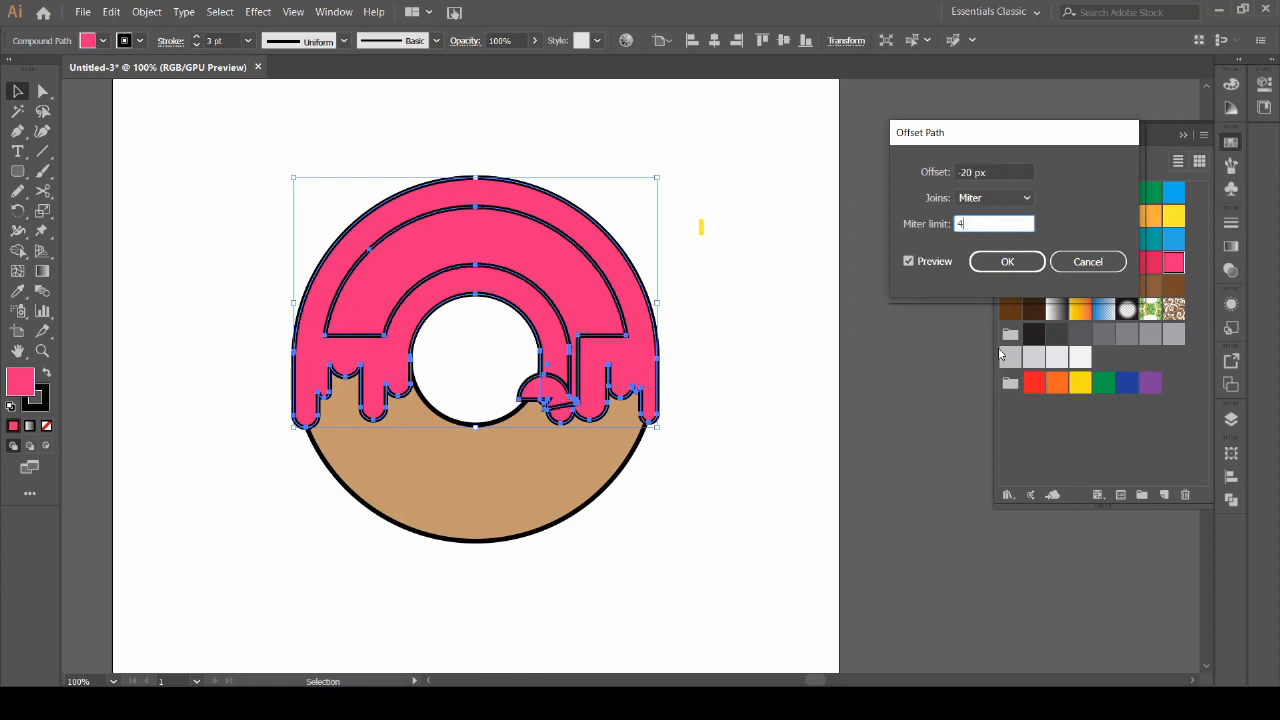
left_click(1007, 261)
Cut the offset path at its top and upper-left anchors with Scissors and delete everything except the short arc between them.
left_click(44, 194)
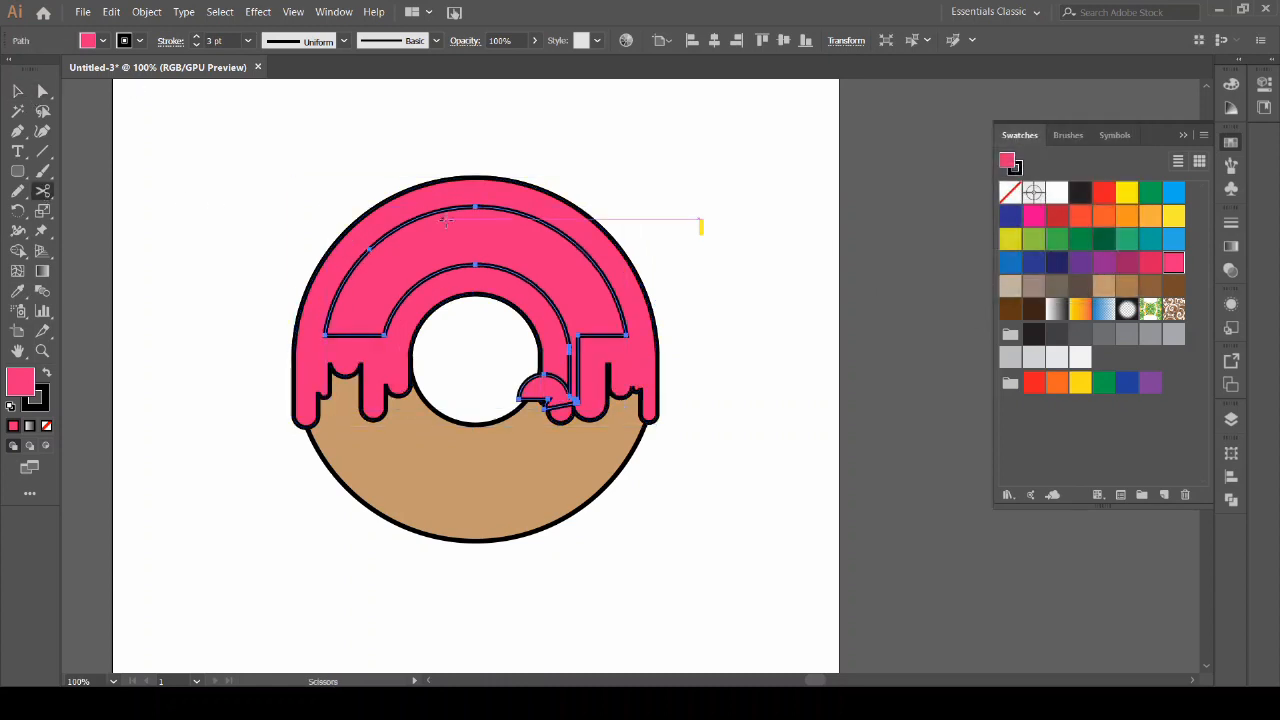
left_click(475, 207)
left_click(370, 247)
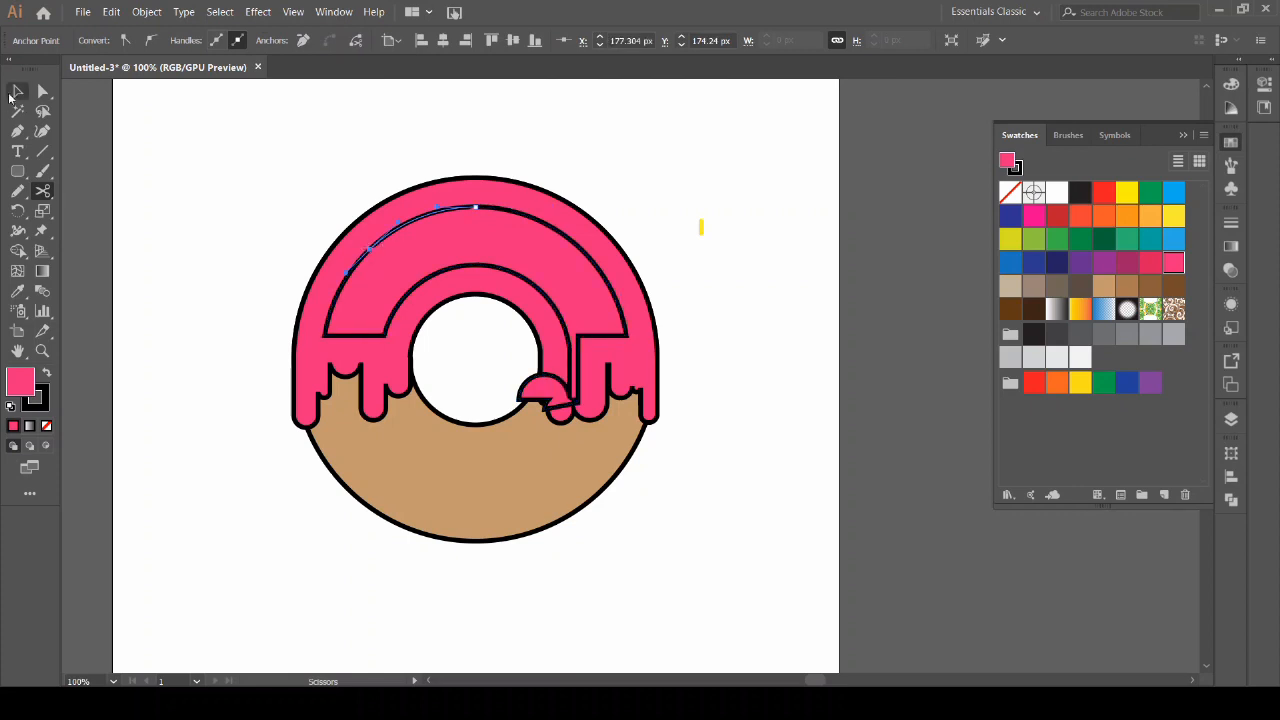
key("v")
left_click(511, 212)
key("Delete")
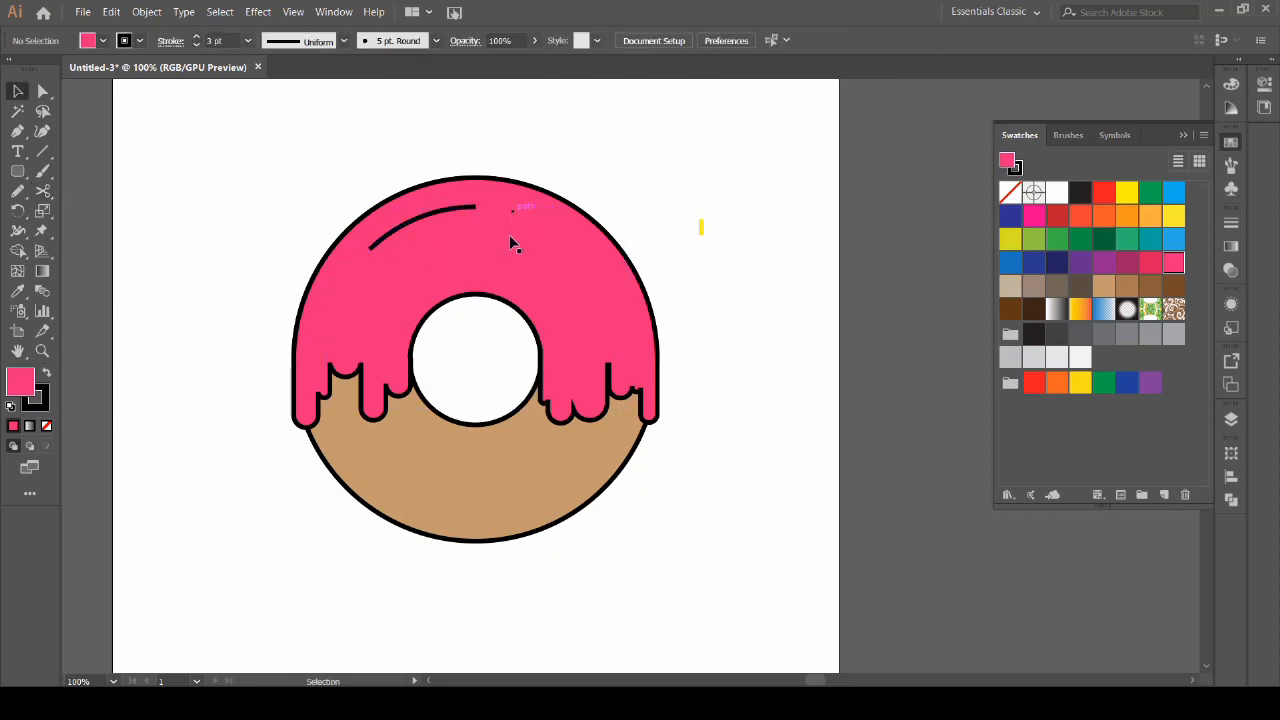
Turn the remaining arc into a highlight with no fill and a white 10 pt stroke with round caps.
left_click(441, 211)
left_click(220, 40)
type("10")
key("Return")
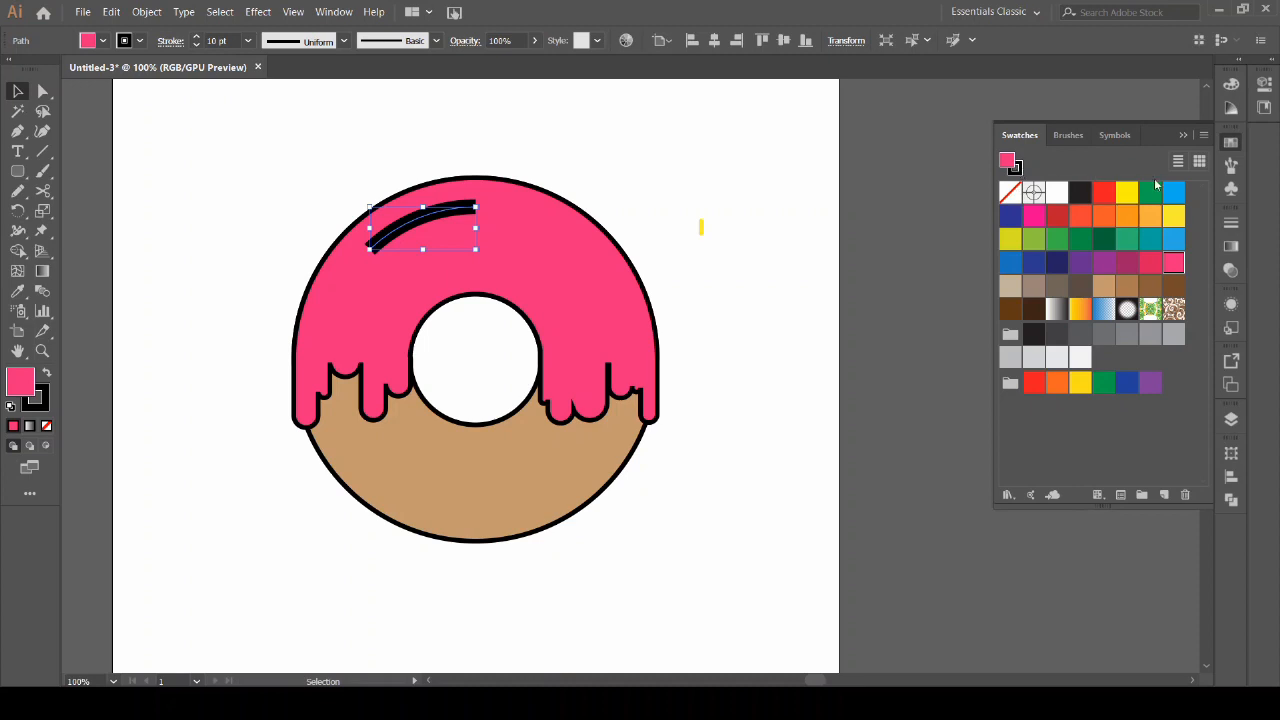
left_click(1014, 190)
left_click(1055, 193)
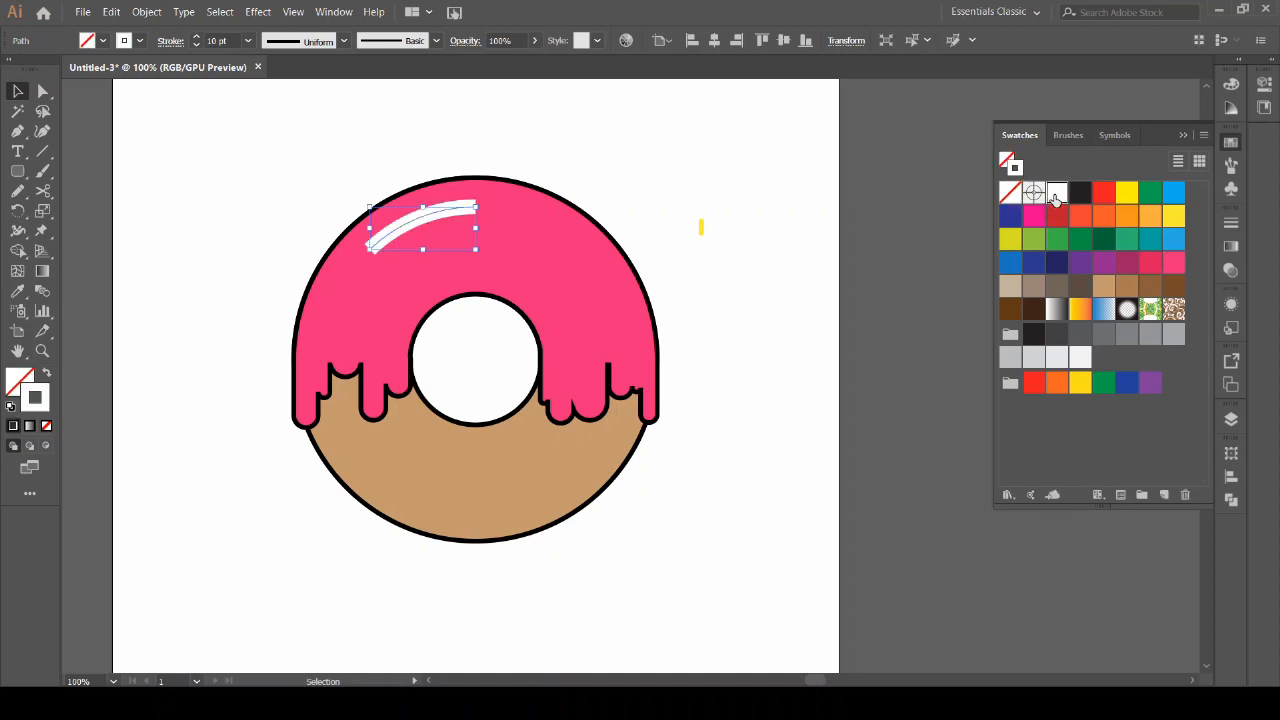
left_click(1233, 224)
left_click(262, 209)
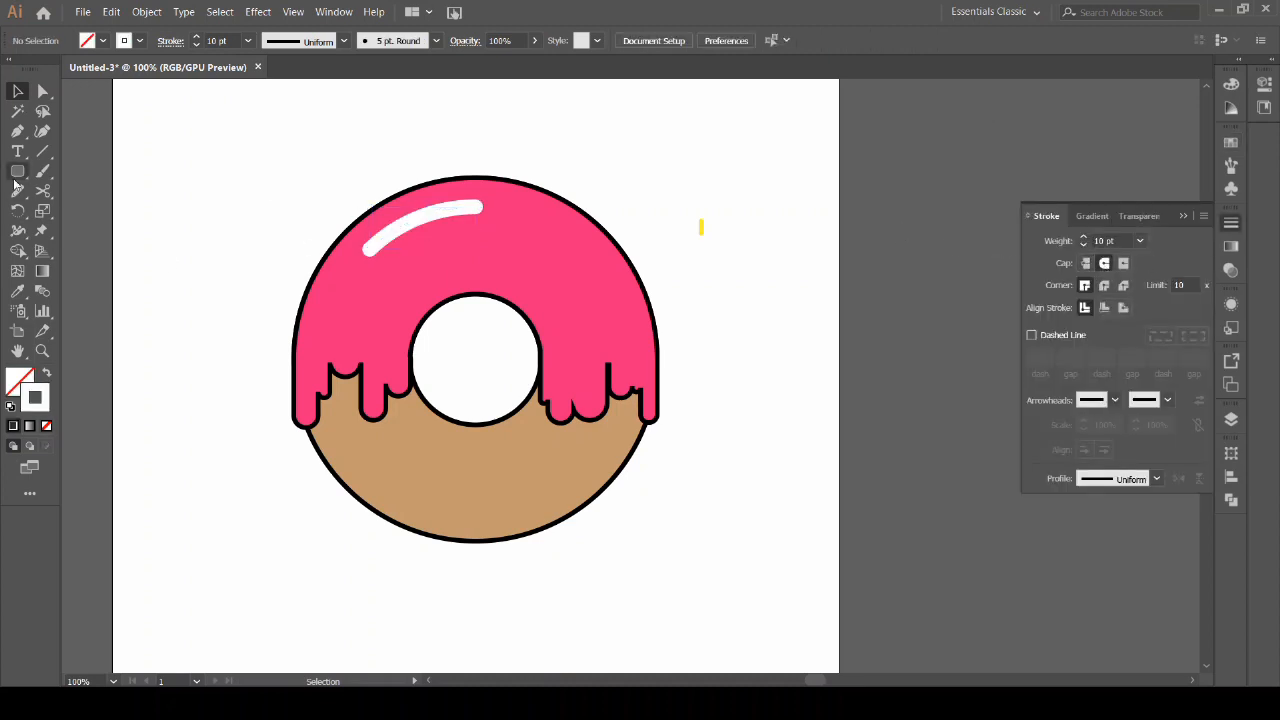
Draw a small circle just beyond the highlight arc's lower-left end, filled white without a stroke.
scroll(306, 261, "up", 3)
left_click_drag(18, 173, 52, 196)
left_click(75, 211)
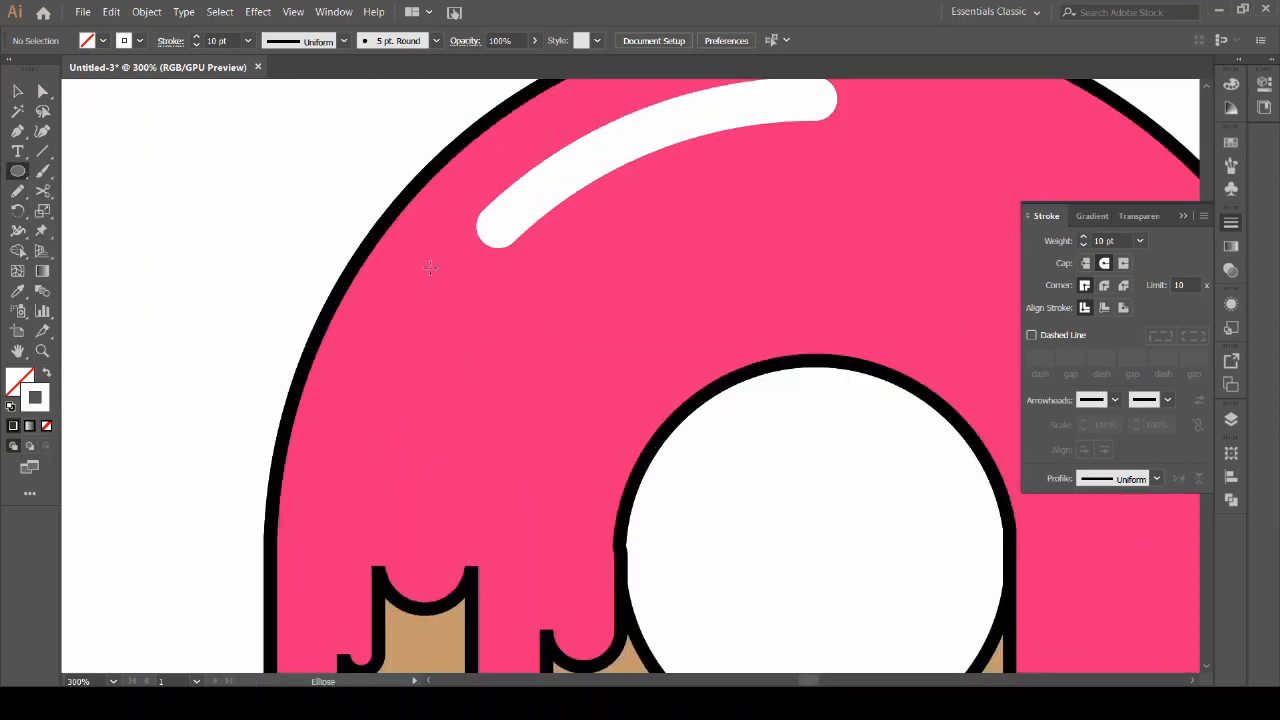
left_click_drag(453, 270, 476, 293)
left_click(47, 374)
left_click(18, 91)
left_click(269, 199)
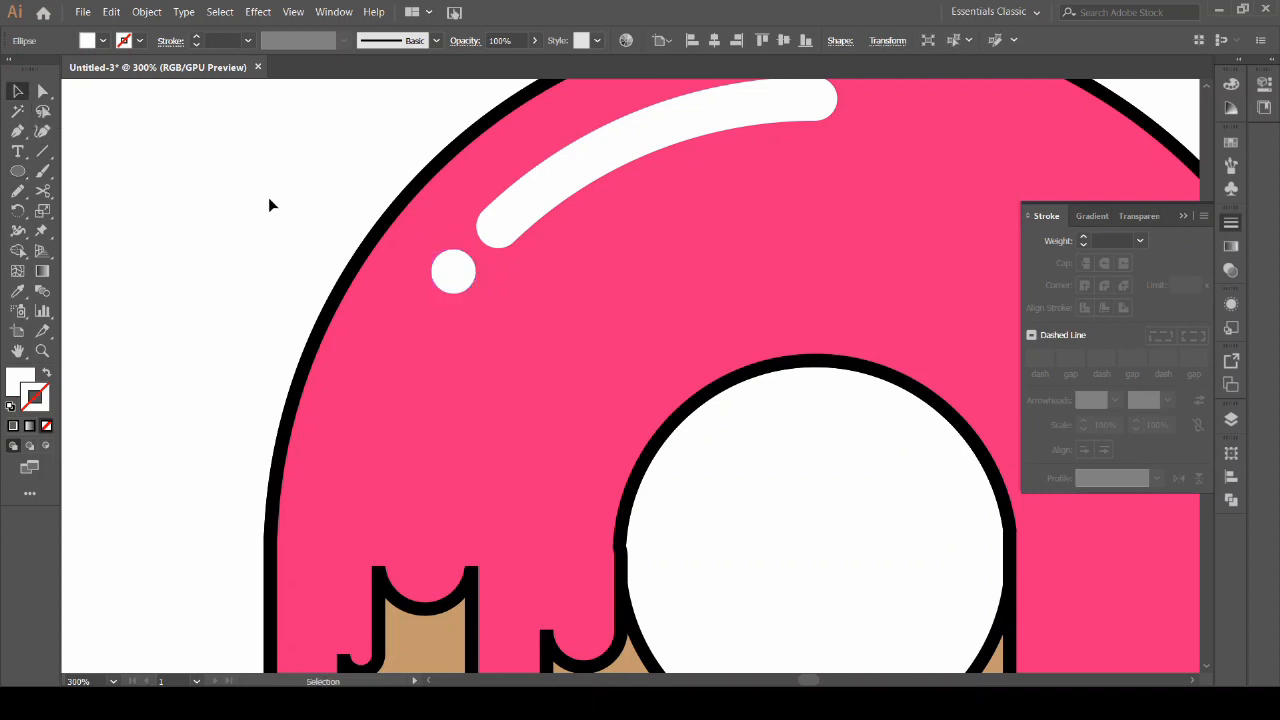
Scatter nine copies of the yellow sprinkle across the pink icing, keeping the original beside the donut.
scroll(270, 203, "down", 3)
mouse_move(679, 286)
left_mouse_down()
mouse_move(765, 357)
mouse_move(894, 283)
mouse_move(904, 299)
left_mouse_up()
scroll(765, 354, "up", 1)
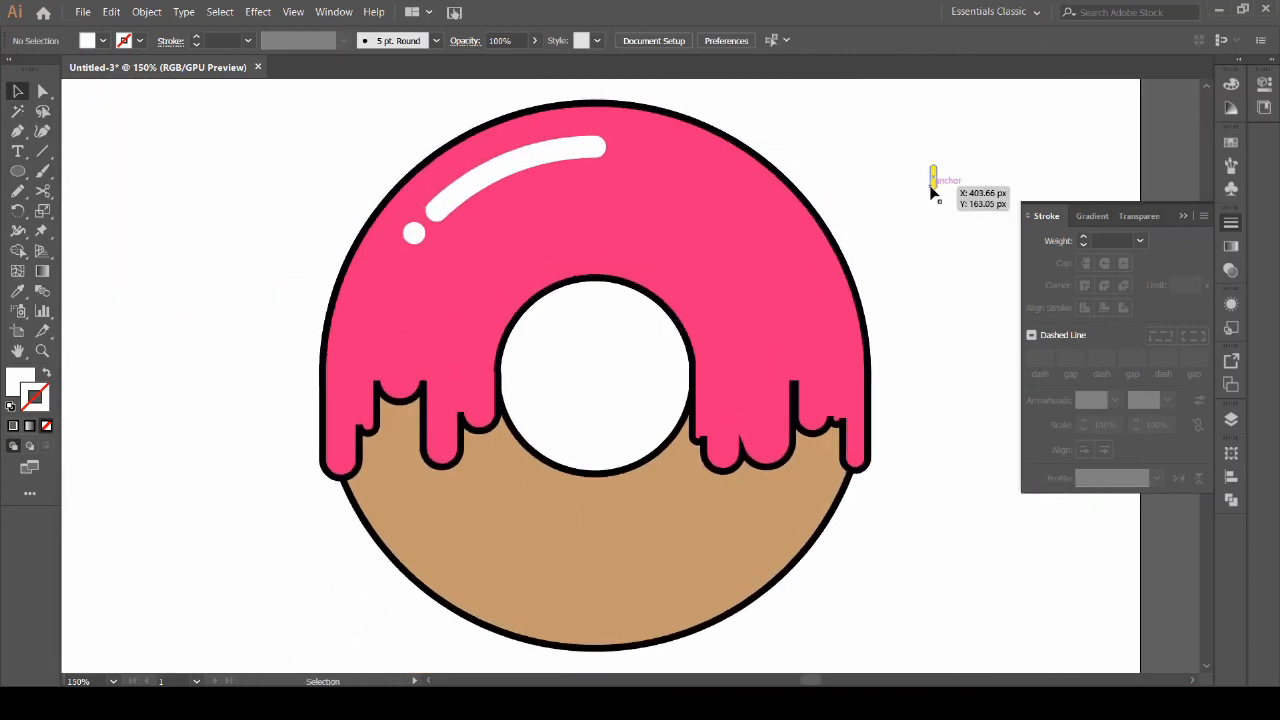
left_click_drag(937, 182, 797, 263)
left_click_drag(933, 180, 641, 145)
left_click_drag(933, 180, 460, 367)
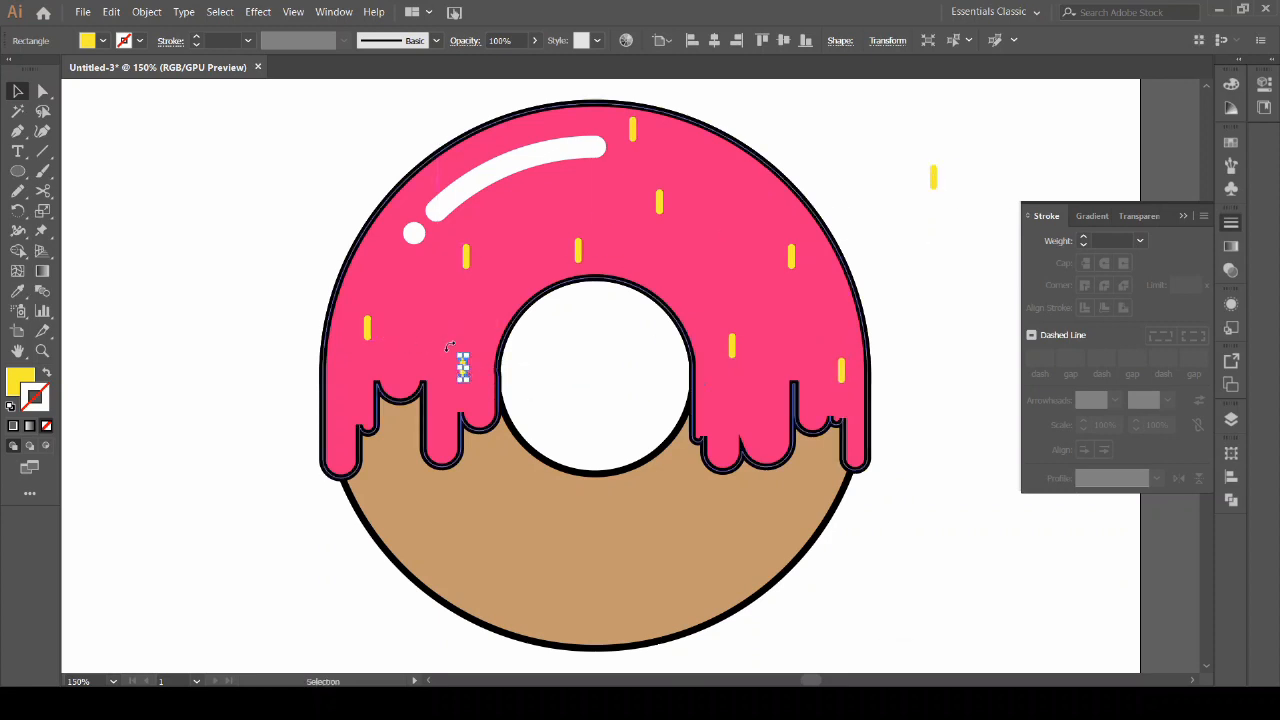
Rotate the four sprinkles on the icing's left half and above the hole to varied angles.
left_click(366, 323)
left_click_drag(366, 323, 380, 330)
left_click(464, 252)
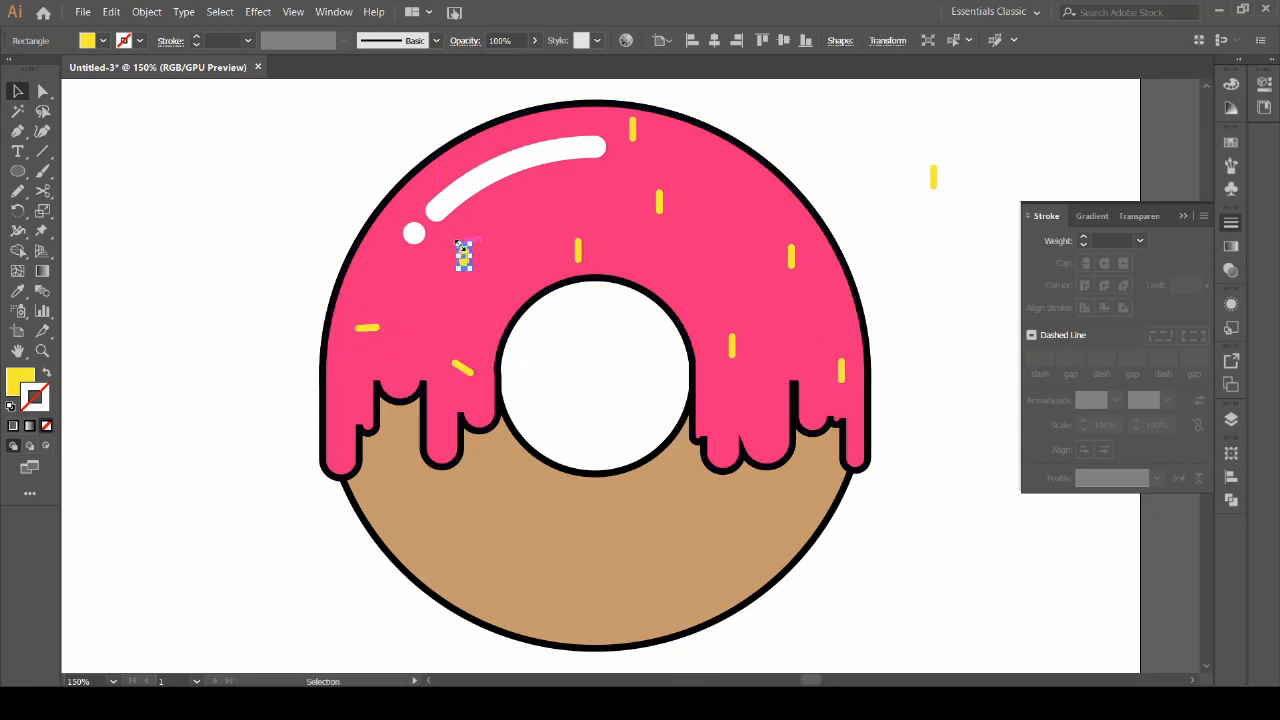
left_click_drag(452, 237, 483, 243)
left_click(580, 251)
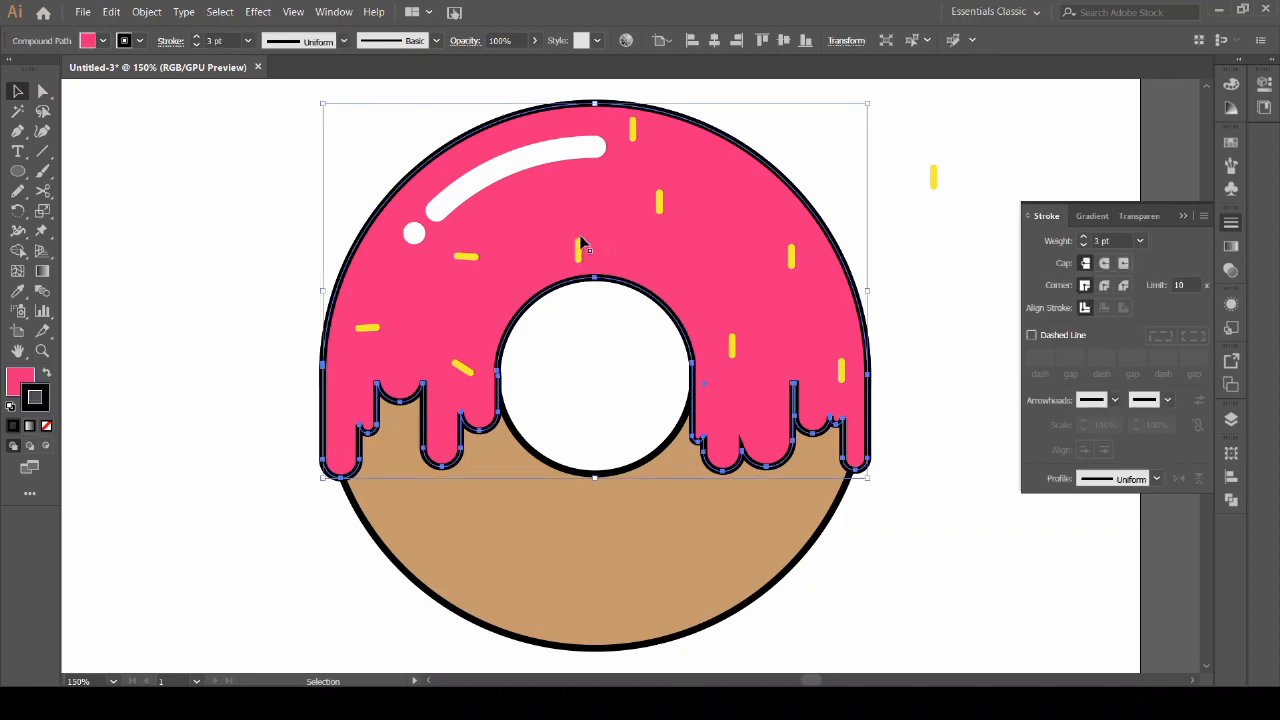
left_click(578, 250)
Rotate the five sprinkles at the icing's top and right side to varied angles.
left_click(632, 128)
left_click_drag(642, 142, 680, 146)
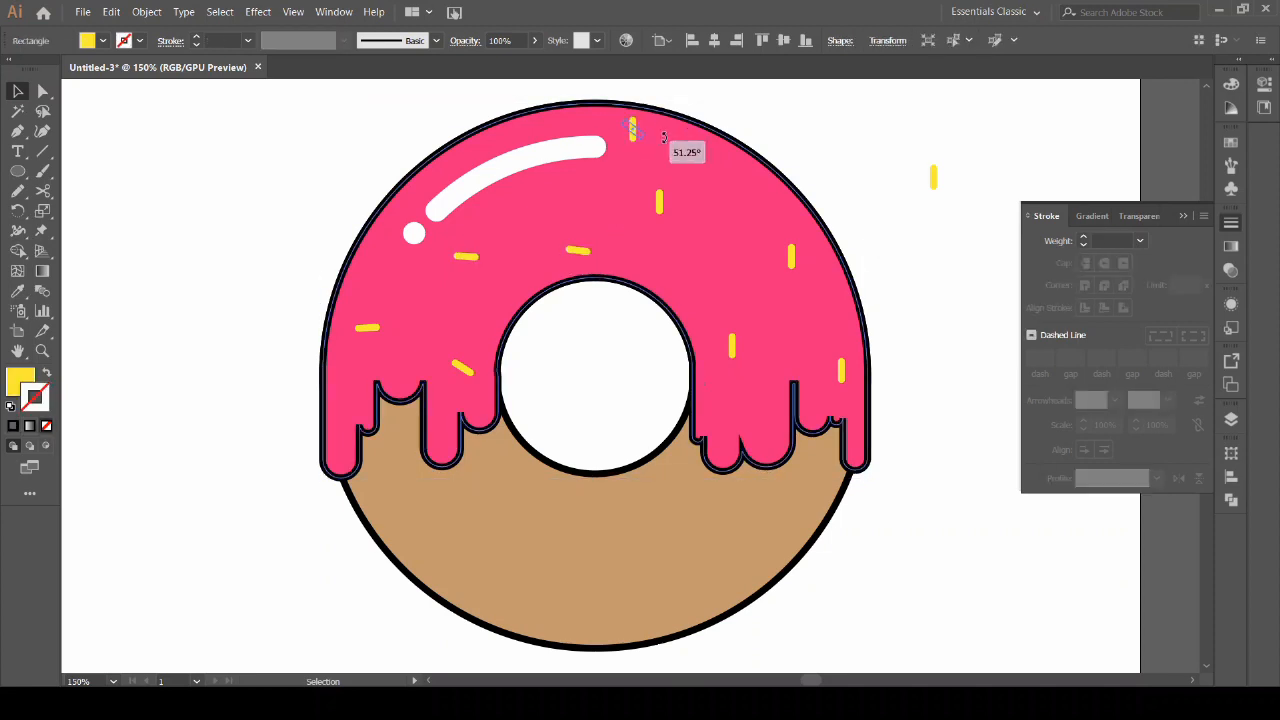
left_click(659, 200)
left_click(732, 346)
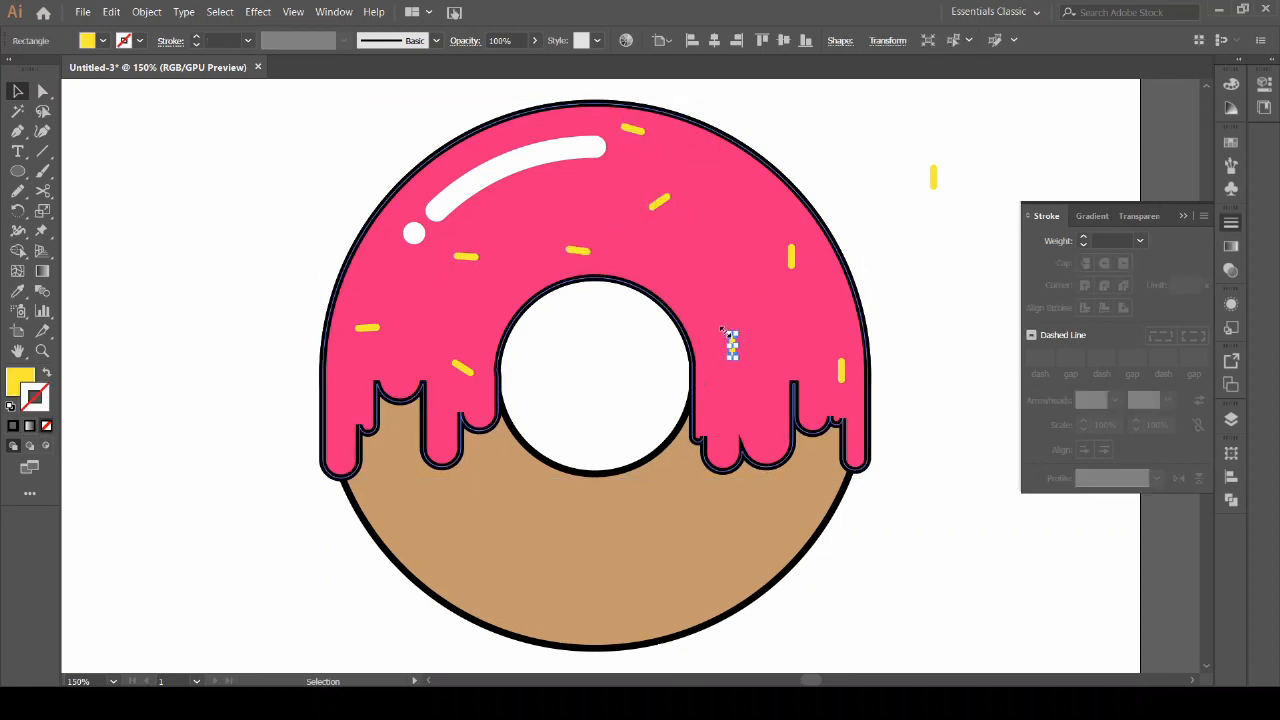
left_click_drag(751, 313, 751, 313)
left_click(791, 257)
left_click_drag(797, 270, 824, 256)
key("ctrl+z")
left_click(841, 372)
left_click_drag(852, 388, 883, 374)
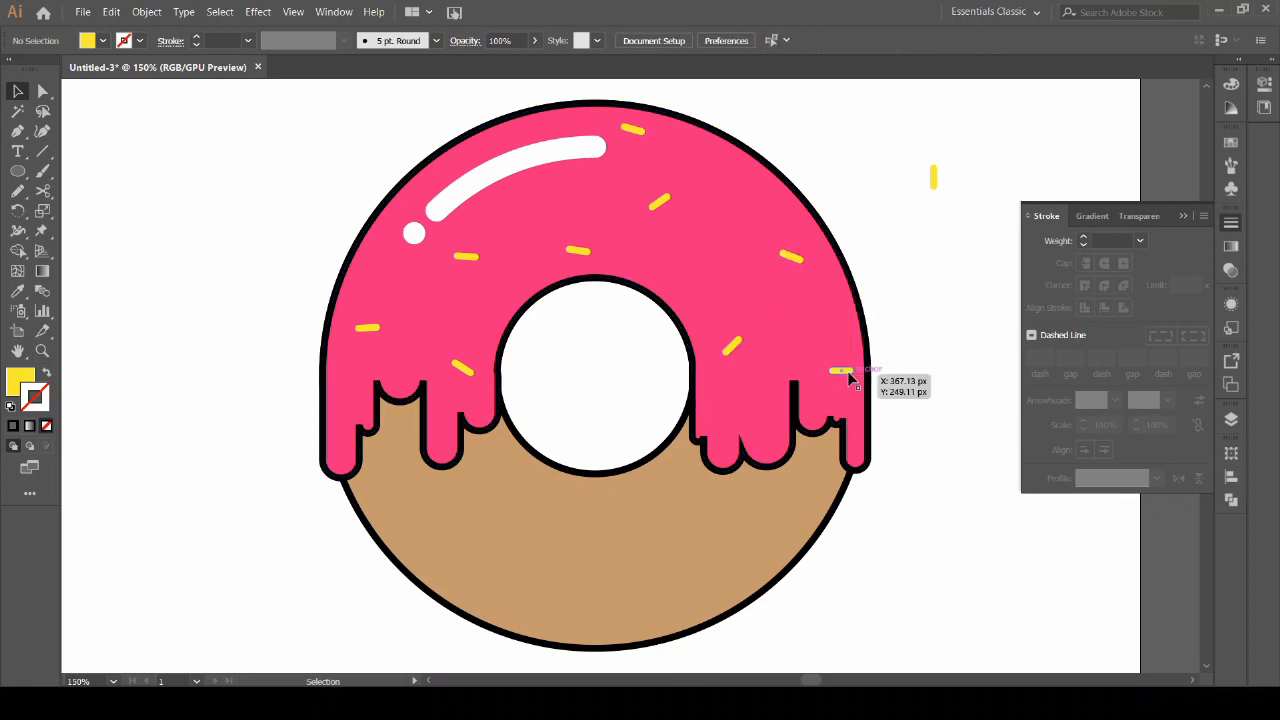
Recolour the sprinkles at the icing's left edge, right edge and above the hole with a light green fill and no stroke.
left_click(577, 250, "shift")
left_click(367, 327, "shift")
left_click(1231, 142)
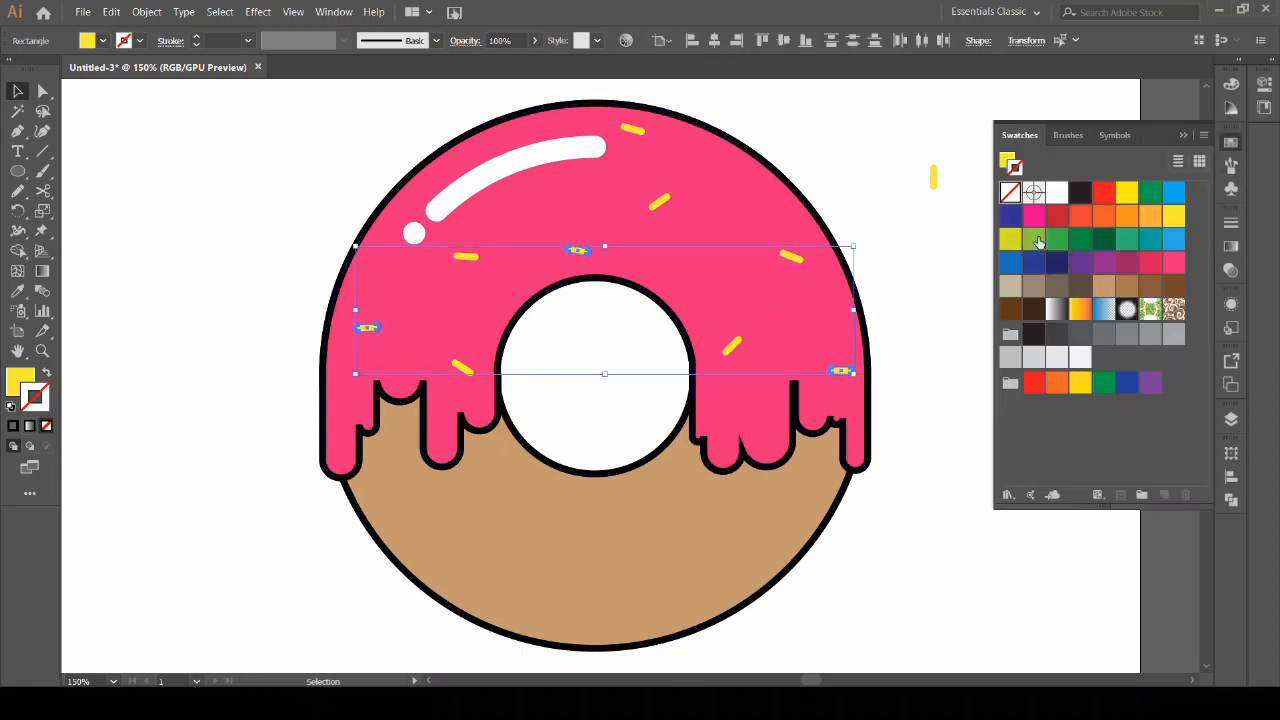
left_click(1033, 238)
left_click(799, 186)
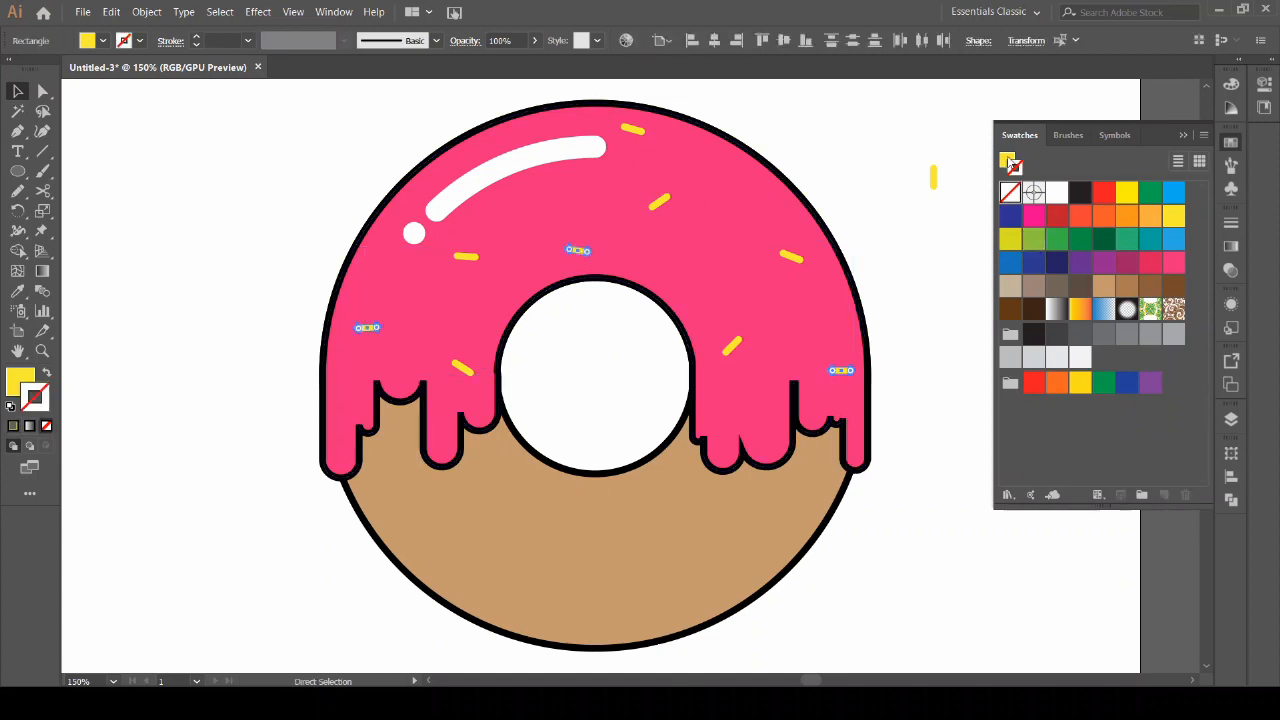
left_click(1010, 192)
key("x")
left_click(1033, 238)
left_click(794, 163)
Recolour the sprinkles at the hole's left, the hole's right and the icing's upper middle with a crimson fill.
left_click(460, 367)
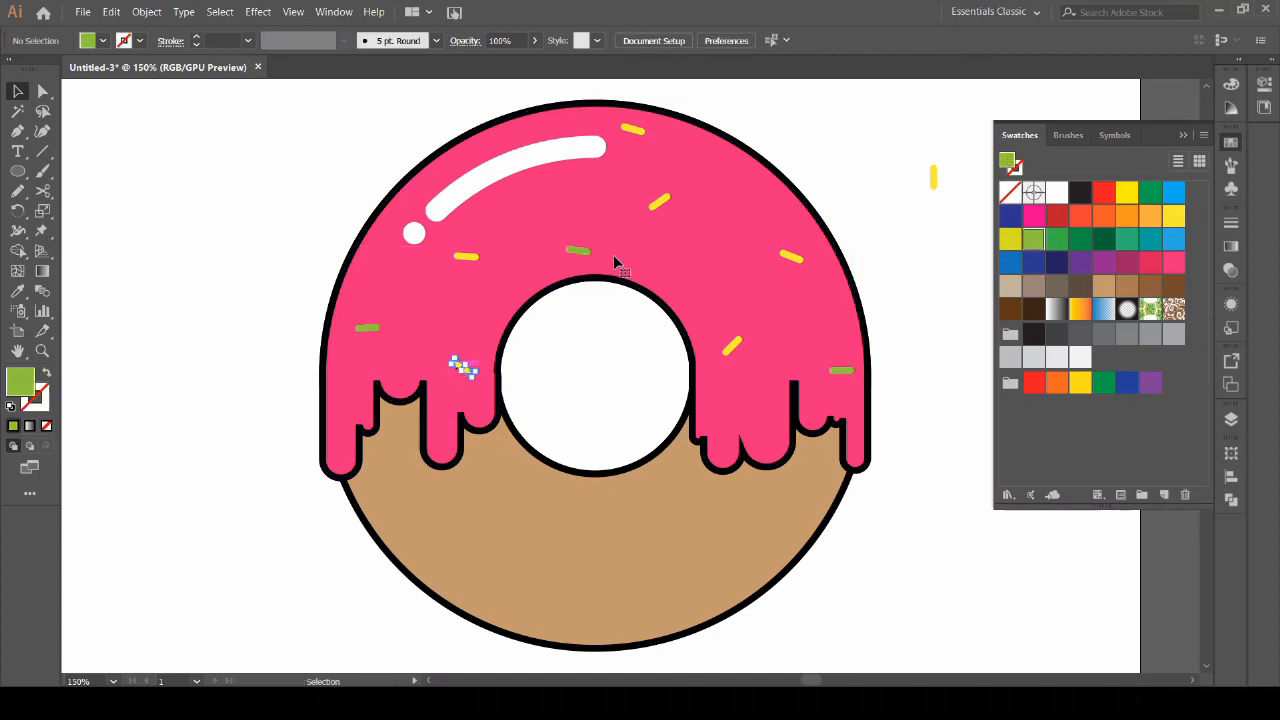
left_click(658, 201, "shift")
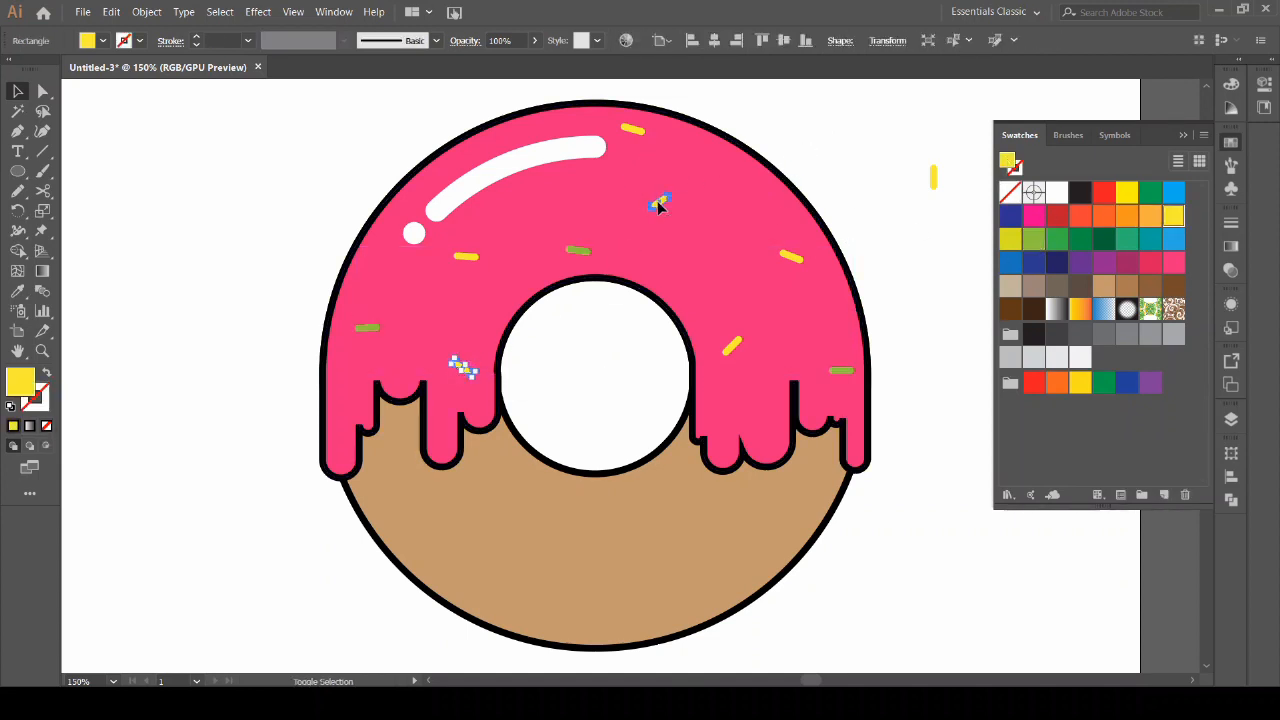
left_click(1153, 268)
left_click(907, 237)
key("ctrl+minus")
key("ctrl+minus")
key("ctrl+minus")
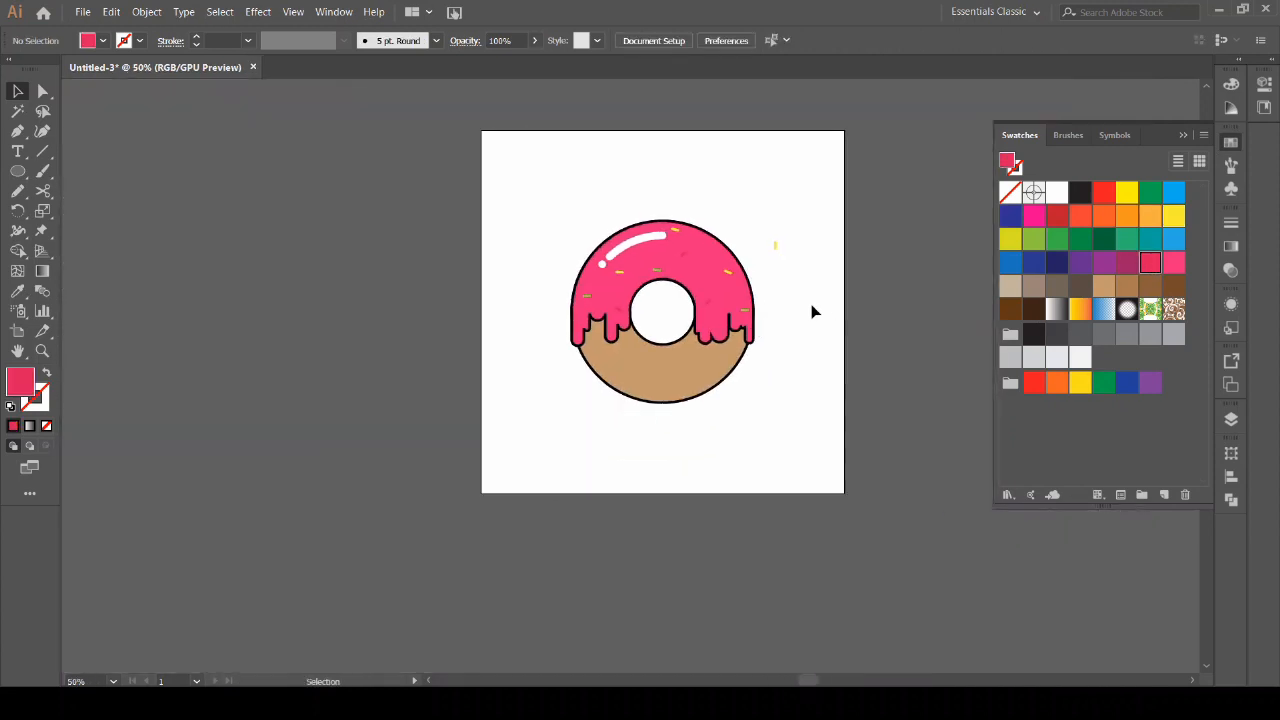
Place a copy of the spare yellow sprinkle on the icing at the hole's upper right and rotate it to a slant.
key("ctrl+plus")
key("ctrl+plus")
left_click_drag(747, 188, 600, 240)
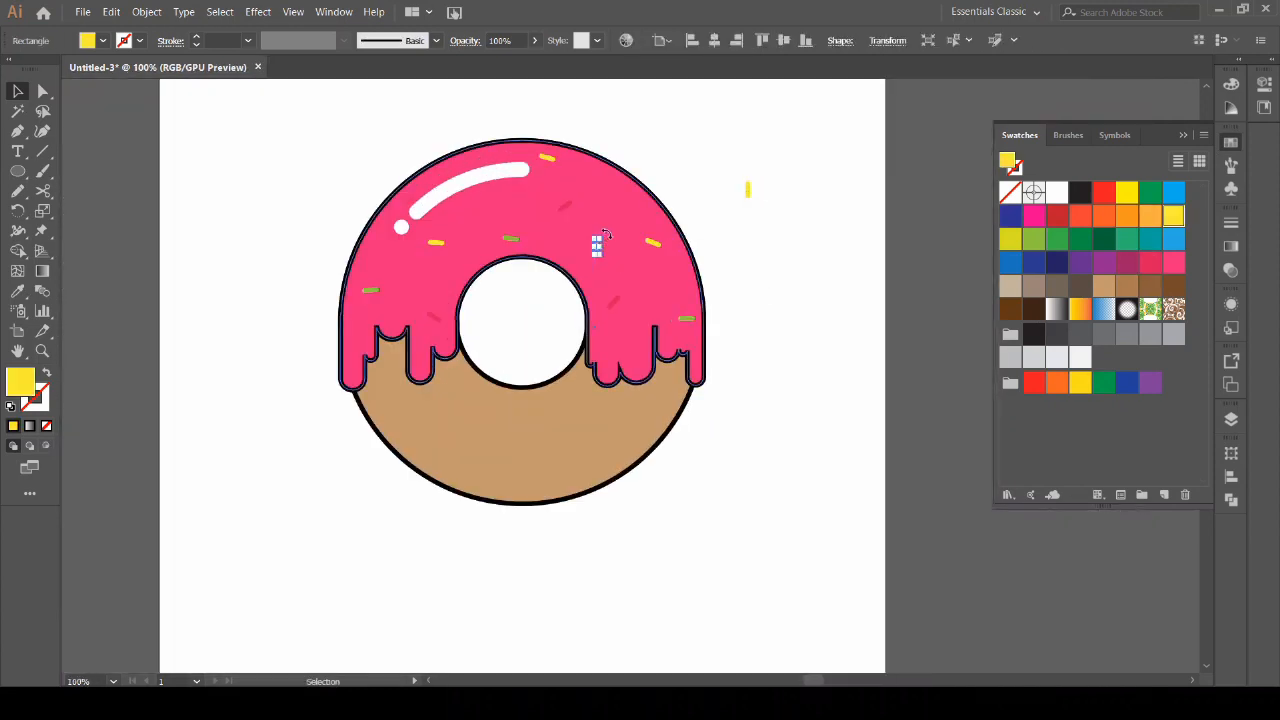
left_click(868, 328)
Delete the spare yellow sprinkle beside the donut.
scroll(868, 328, "down", 1)
left_click_drag(868, 328, 741, 339)
left_click(659, 243)
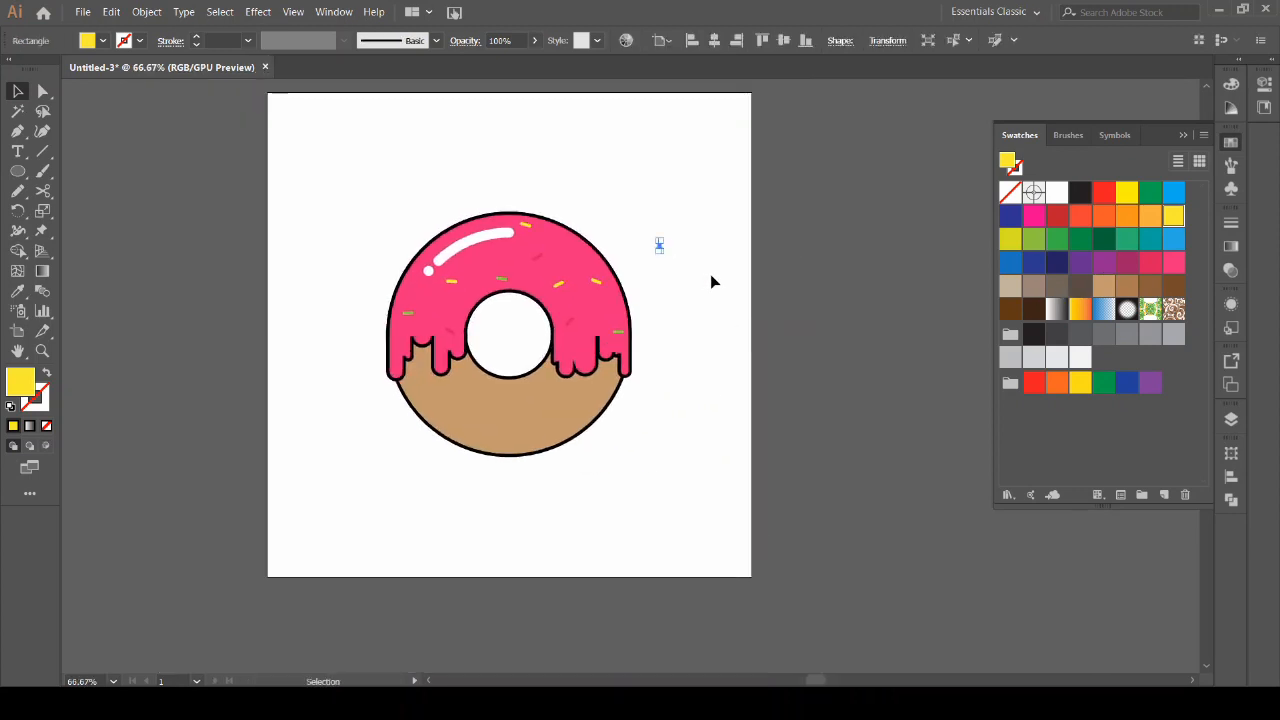
key("Delete")
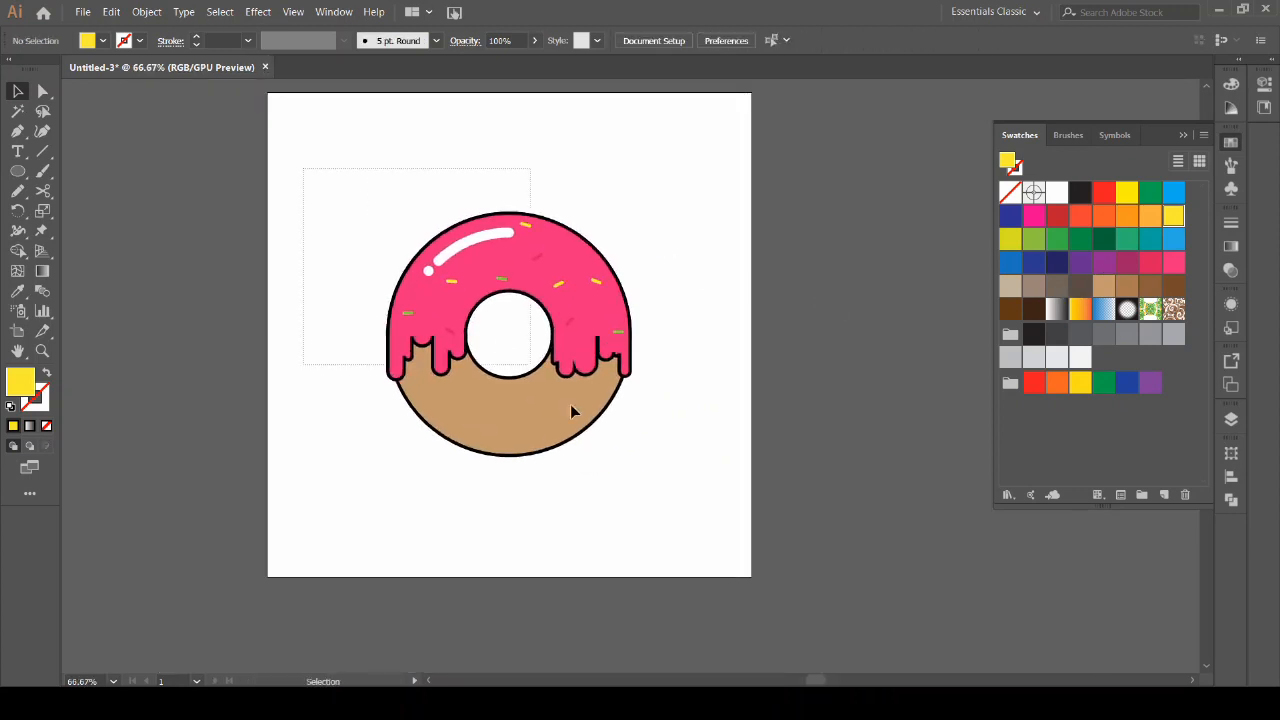
Group all parts of the donut illustration together.
left_click_drag(570, 404, 684, 488)
key("ctrl+g")
left_click(748, 421)
Create a yellow square of 400 px by 400 px with the Rectangle tool.
left_click_drag(735, 399, 803, 411)
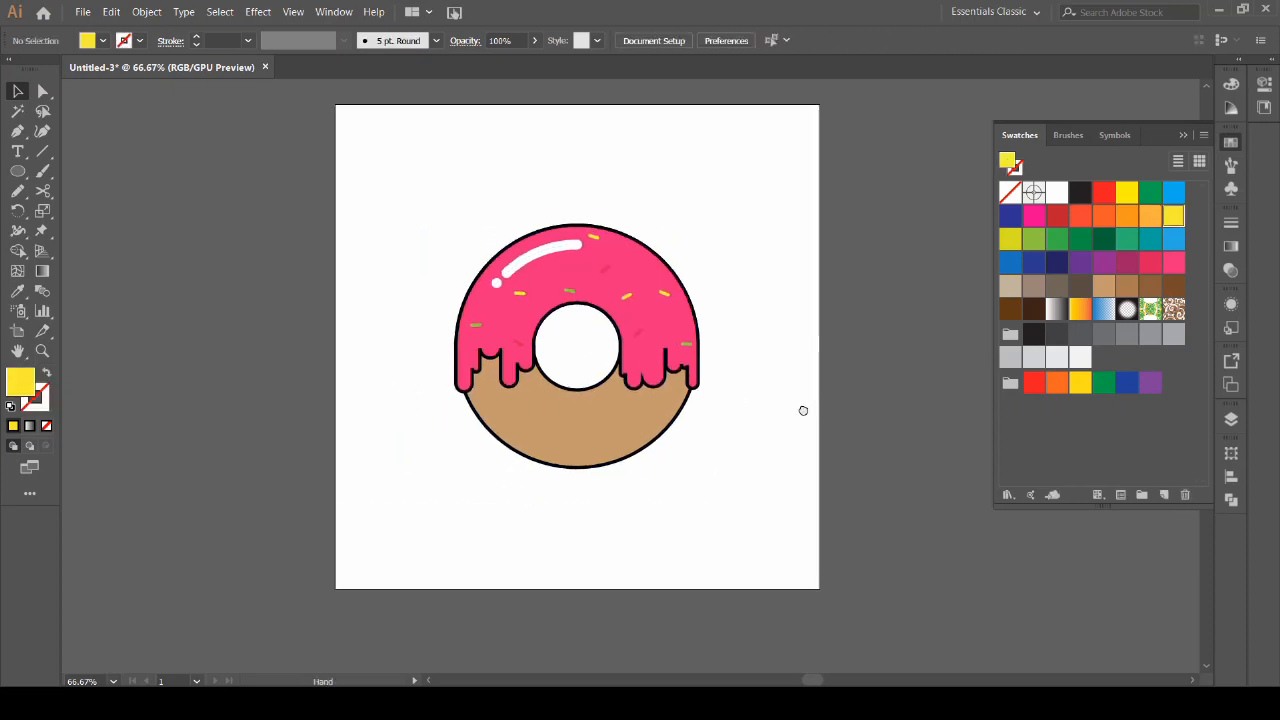
left_click_drag(17, 171, 82, 170)
left_click(408, 184)
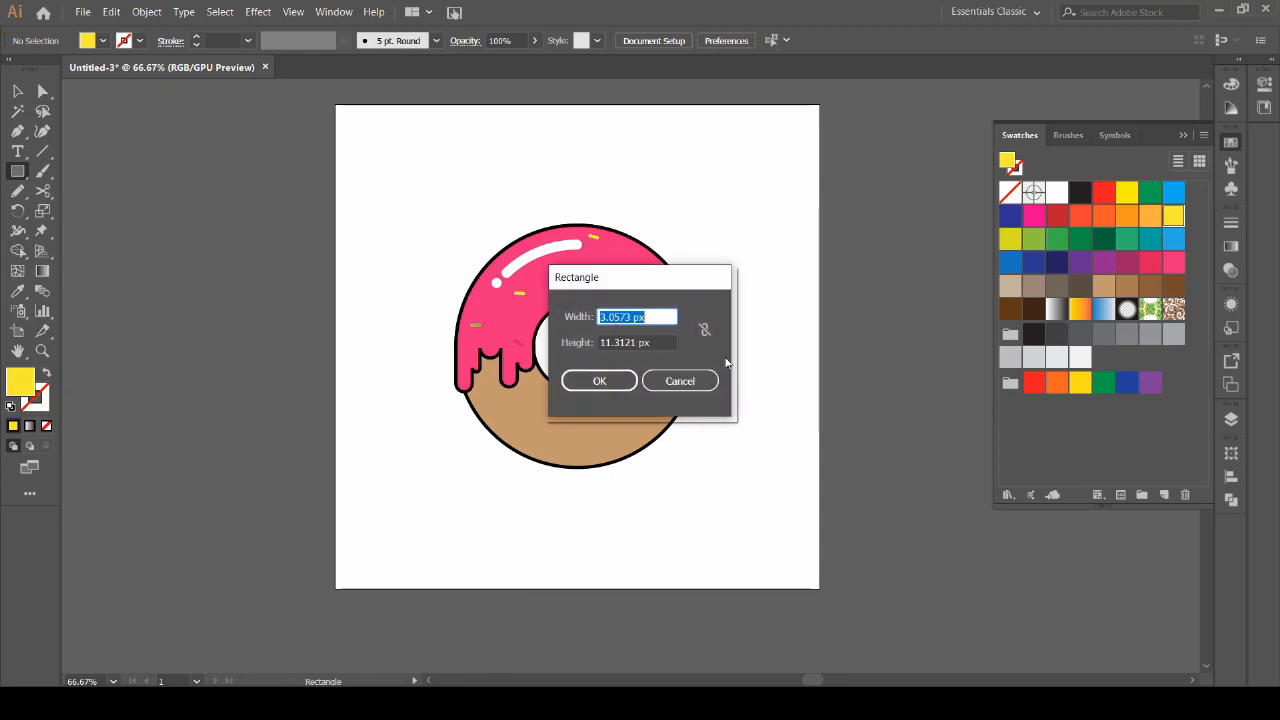
left_click(635, 316)
triple_click(635, 316)
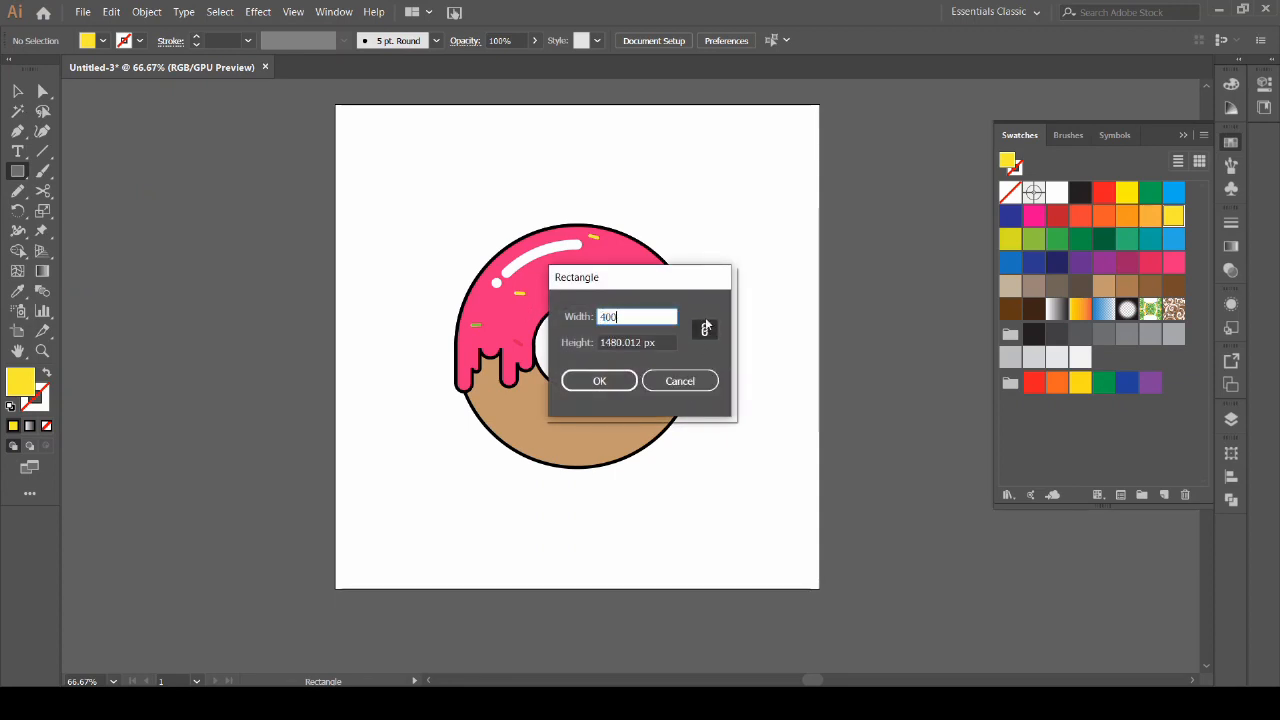
triple_click(664, 342)
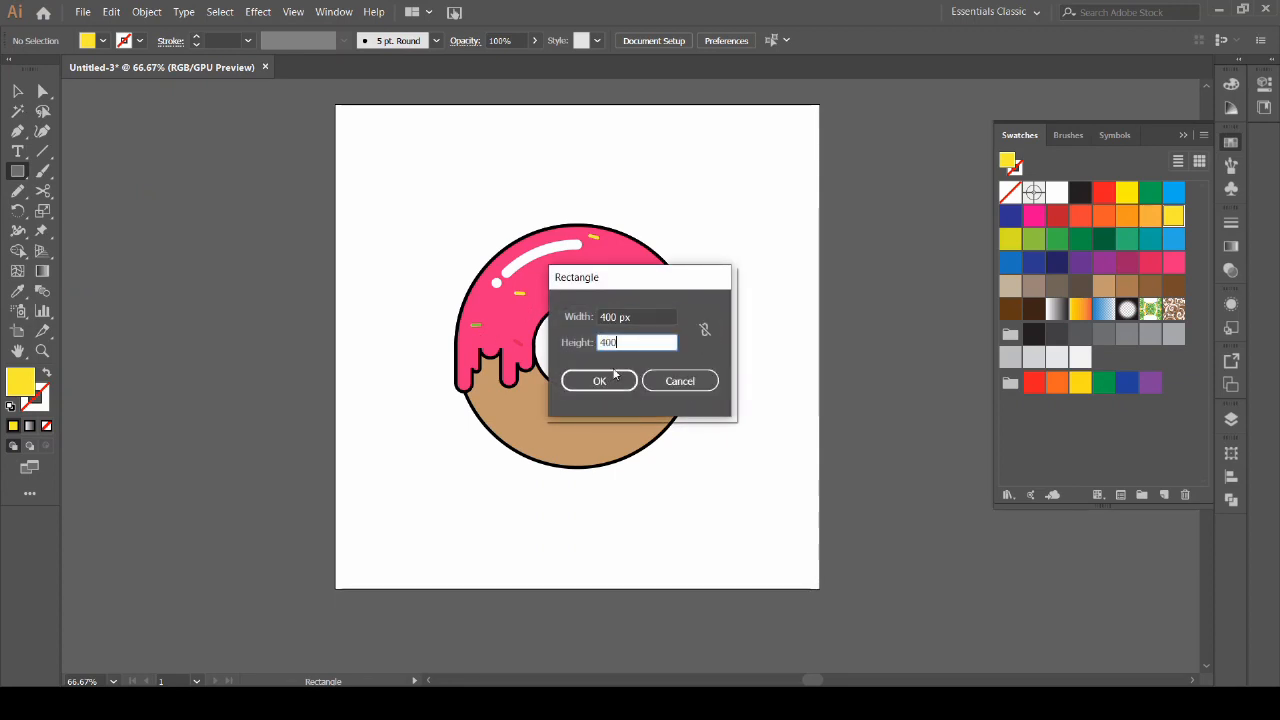
left_click(615, 374)
Centre the yellow square horizontally and vertically on the artboard.
left_click(19, 93)
left_click(716, 40)
left_click(783, 40)
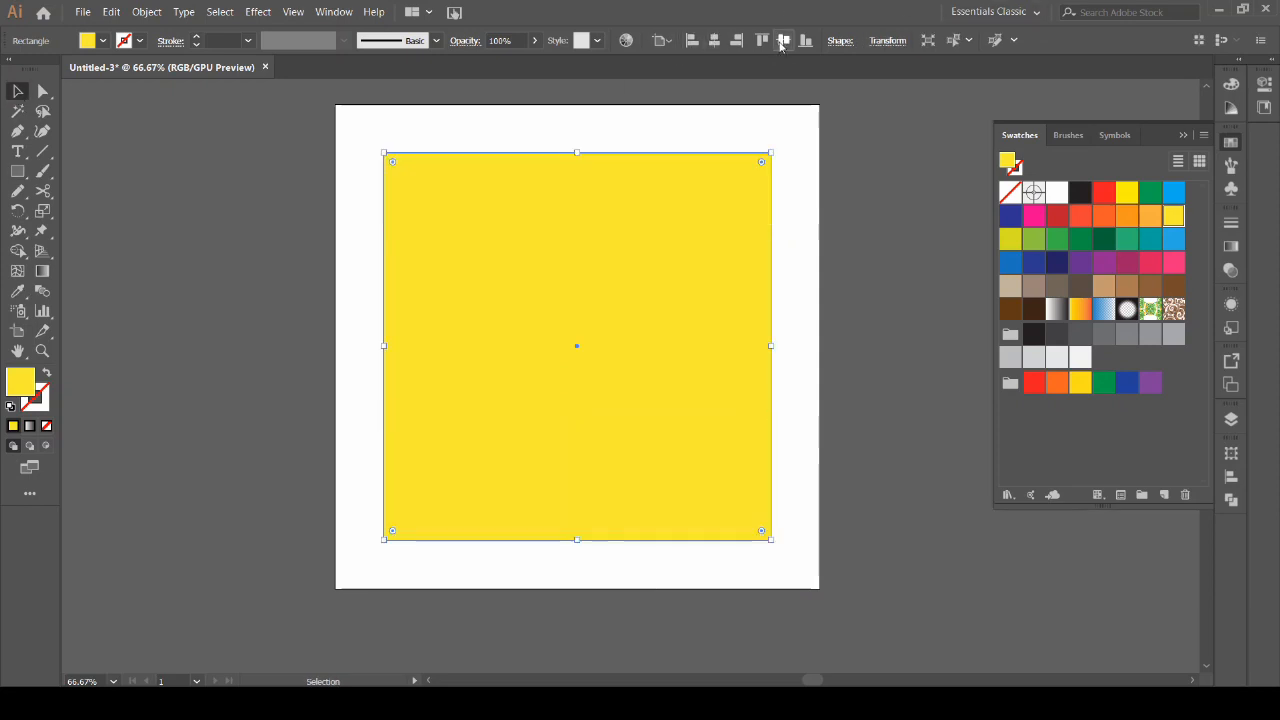
Send the yellow square to the back, behind the donut.
right_click(667, 210)
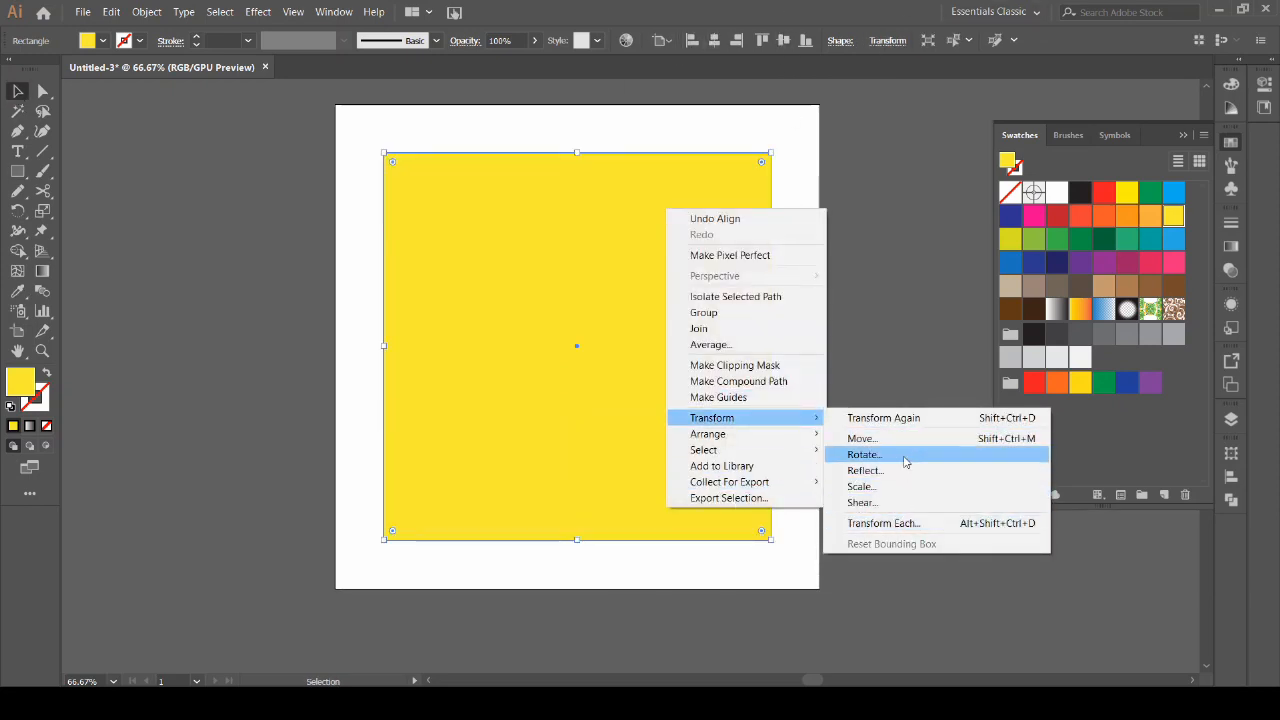
mouse_move(795, 436)
left_click(877, 482)
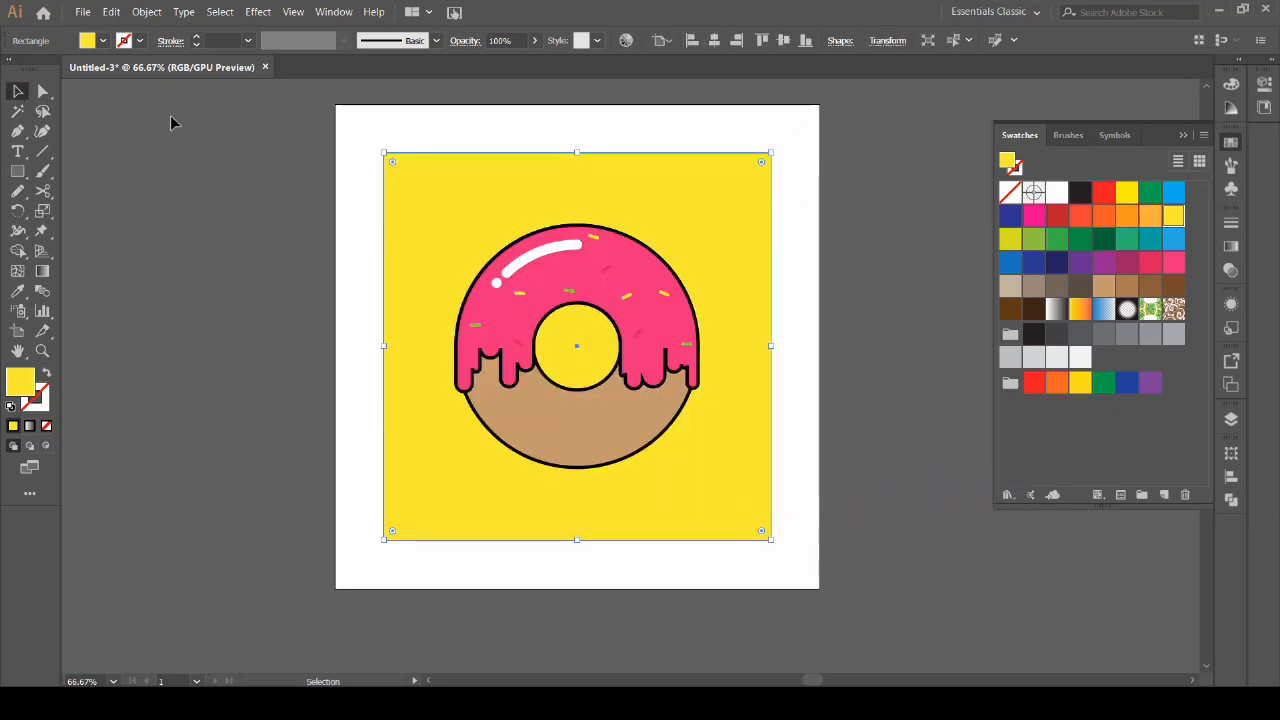
Fill the background square with dark brown and deselect it.
left_click(220, 140)
left_click(1179, 288)
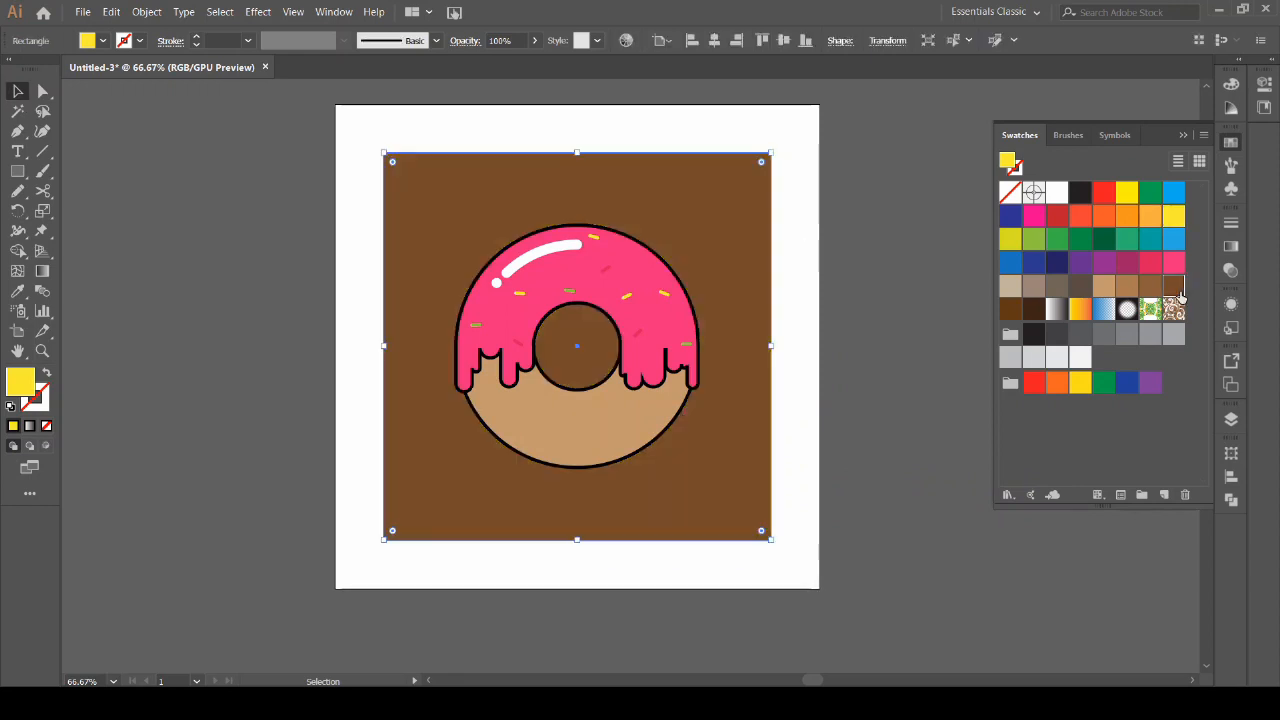
left_click(863, 357)
left_click_drag(827, 386, 868, 347)
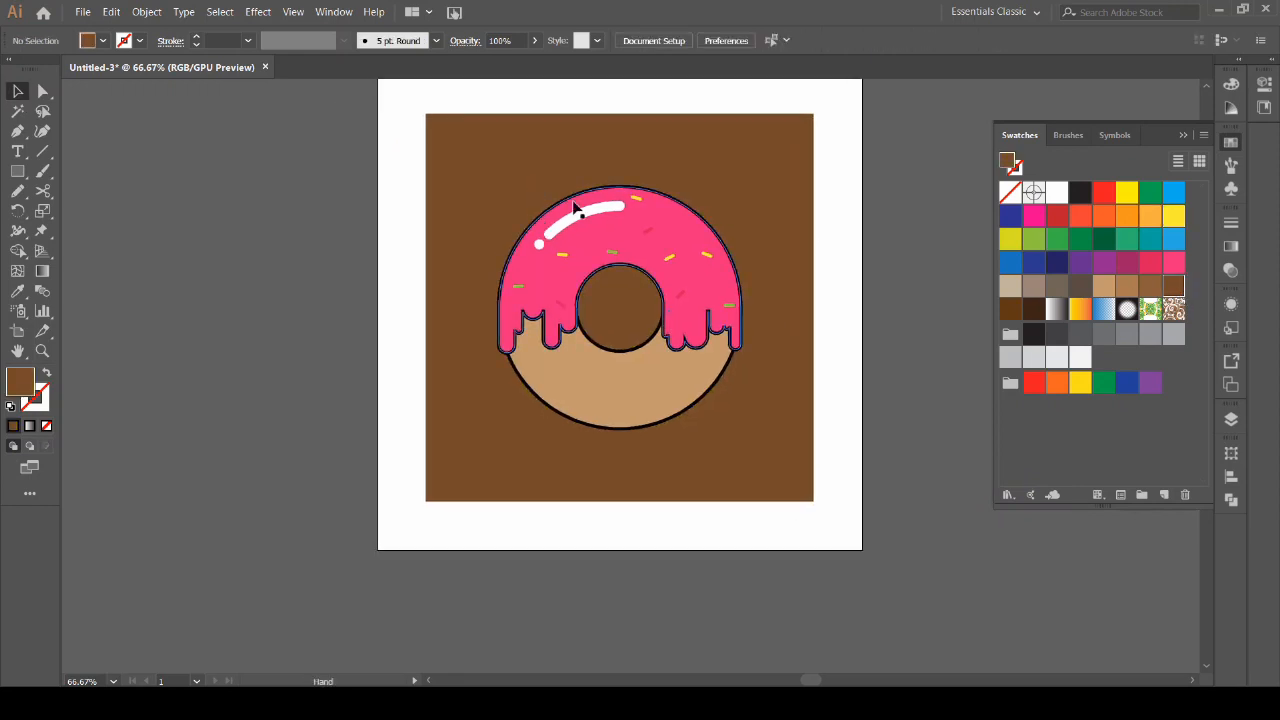
key("ctrl+plus")
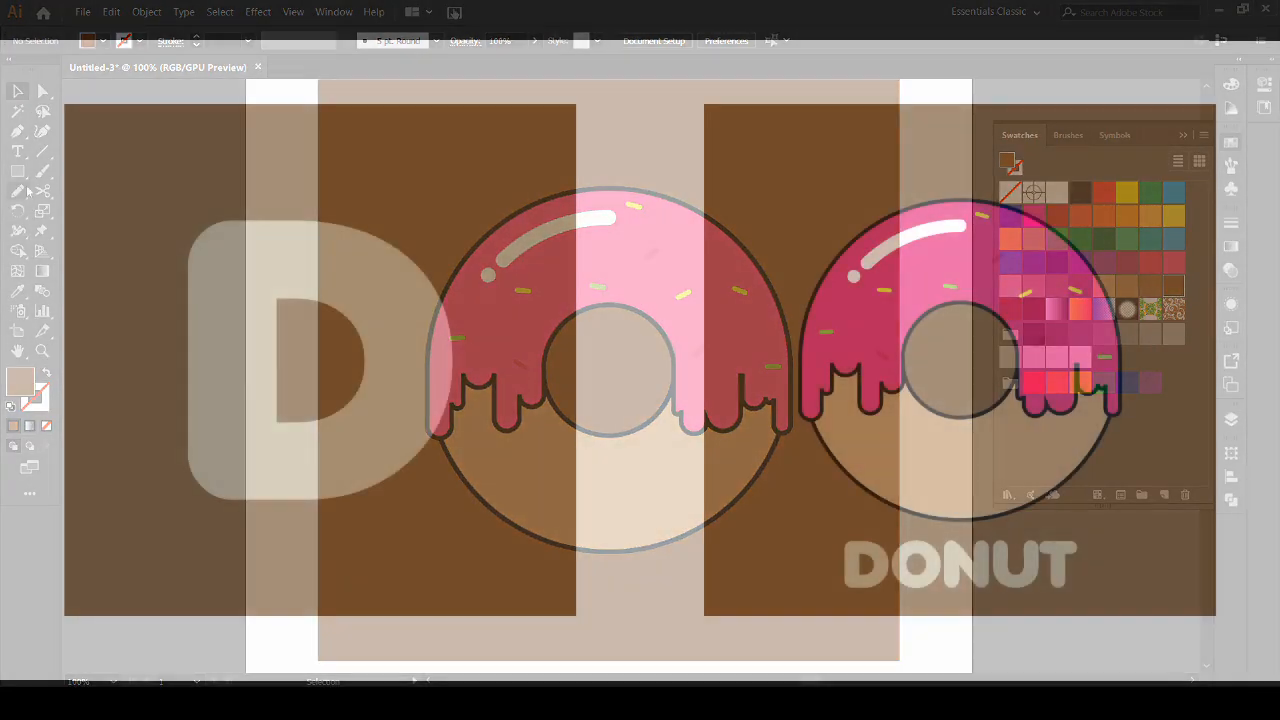